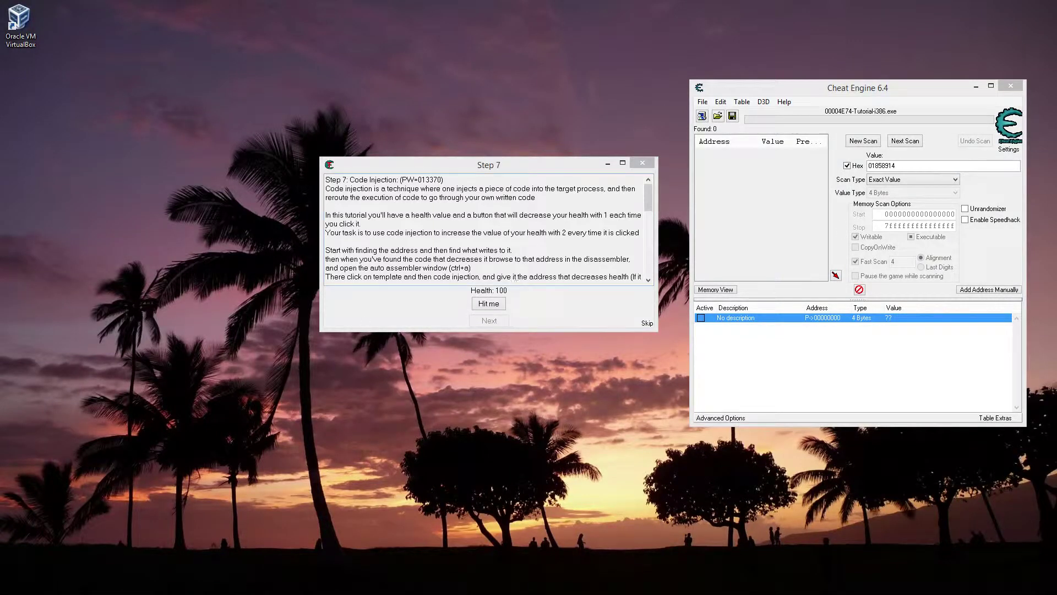
Step: Attempt a fresh scan for 100 and dismiss the resulting error
click(862, 141)
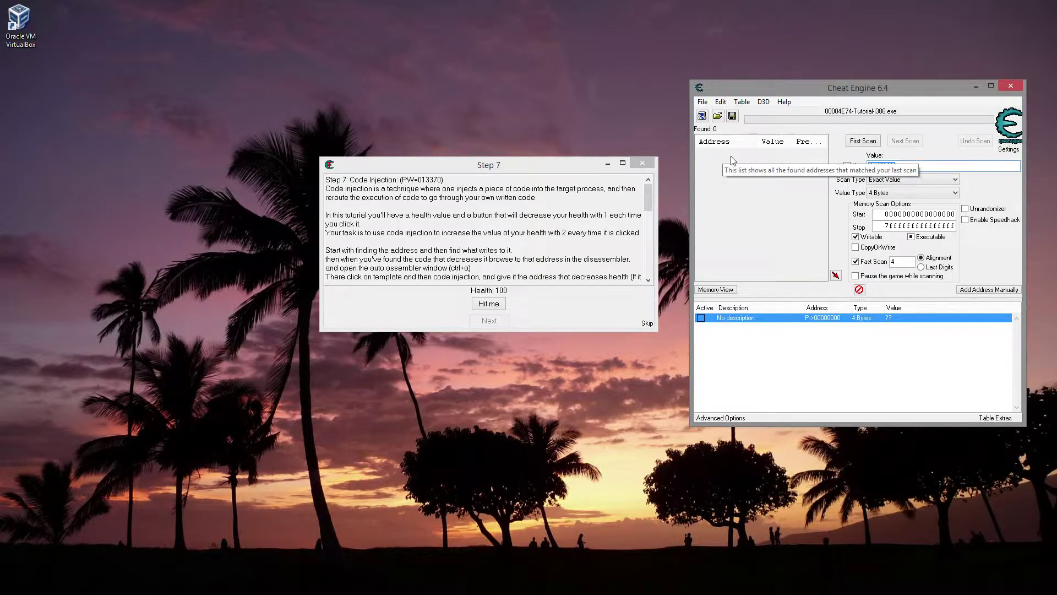
text(100)
key(Return)
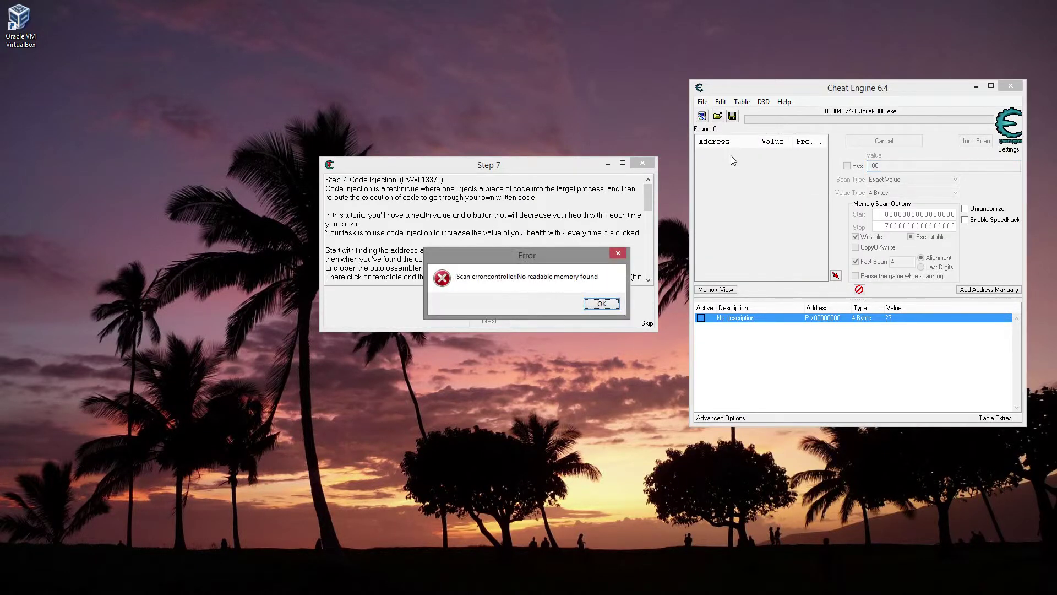
click(602, 303)
Step: Reattach to Tutorial-i386.exe, keeping the address list and disabling auto assembler entries
click(701, 115)
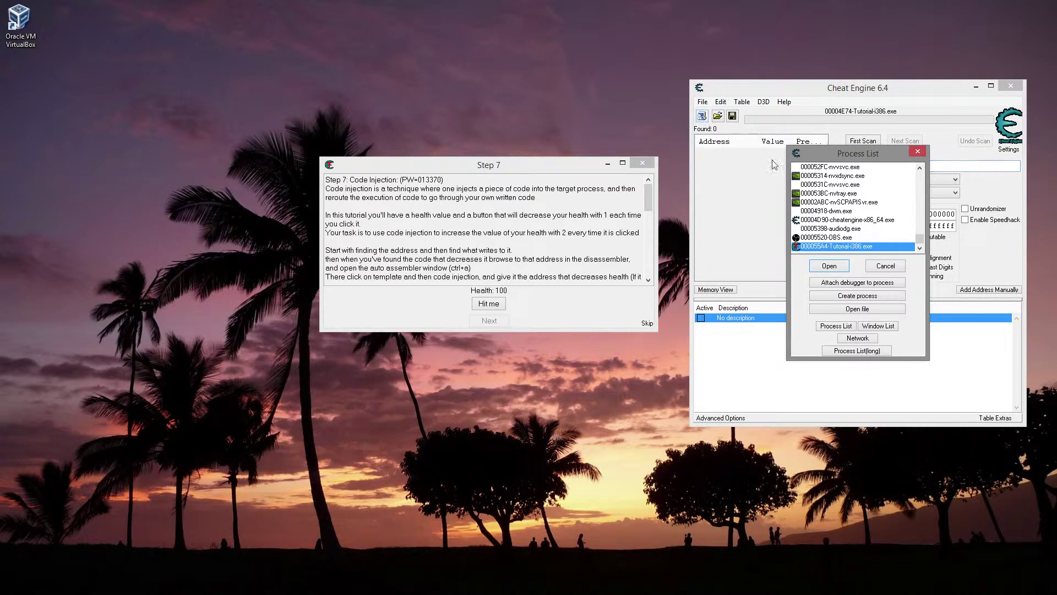
double_click(846, 247)
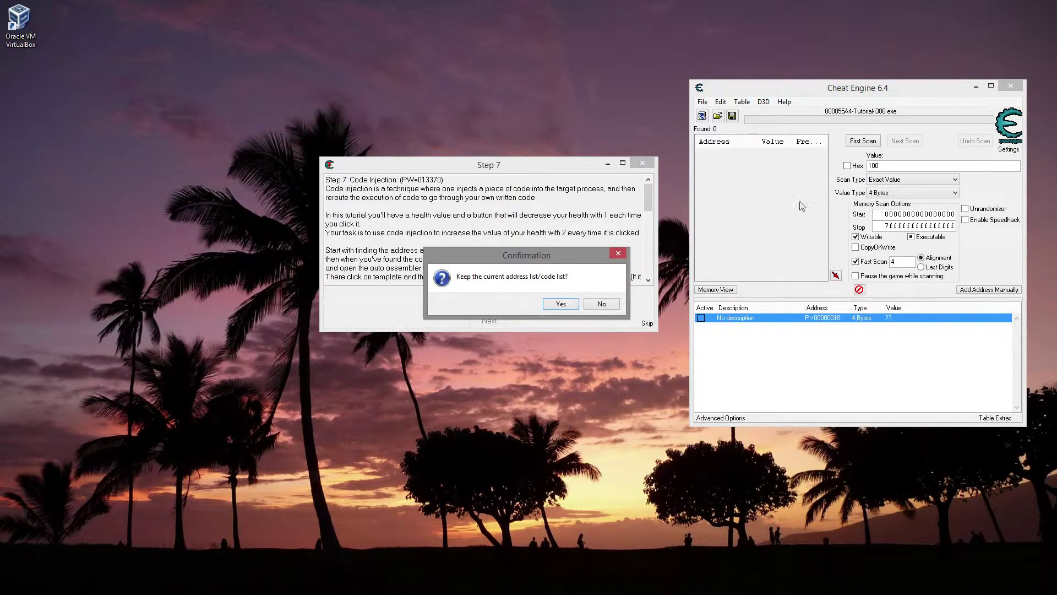
click(551, 306)
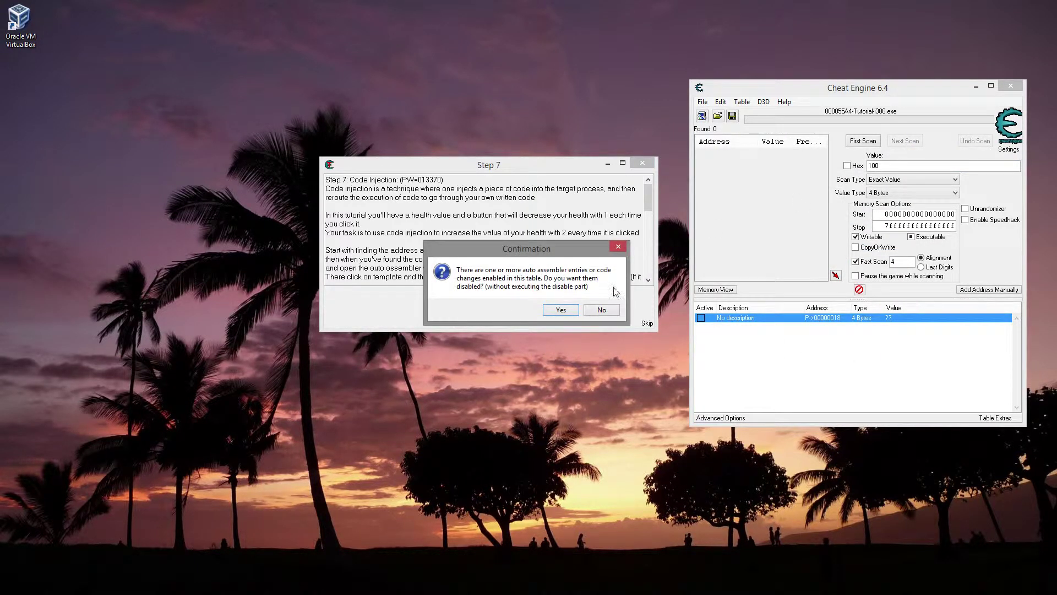
click(567, 312)
Step: Delete the old address entry from the address list
click(758, 313)
key(Delete)
key(Return)
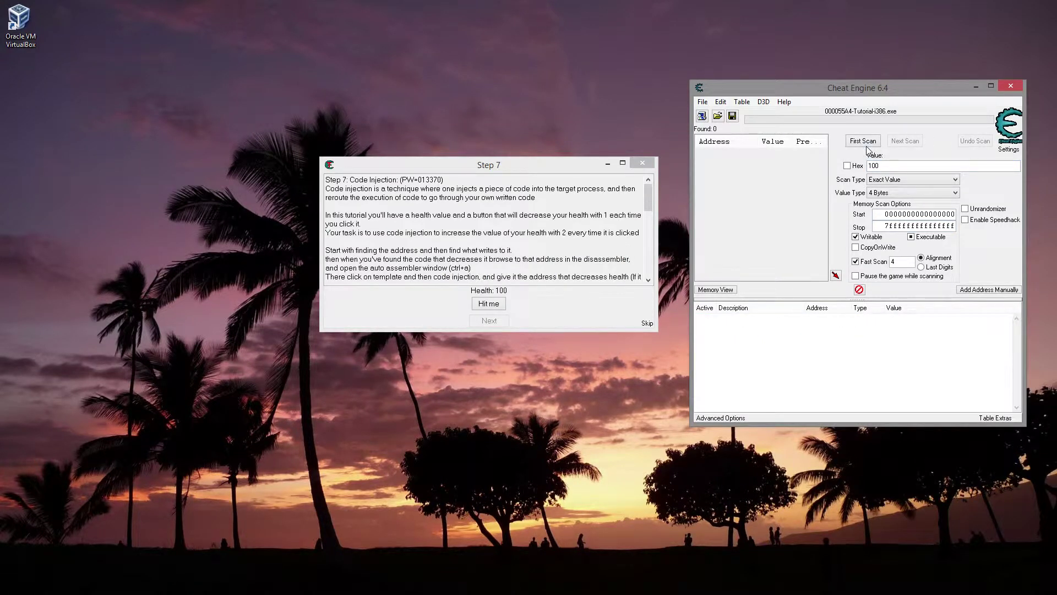
Step: Scan for 100, take a hit, rescan for 99, and add 0185F270 to the list
click(867, 147)
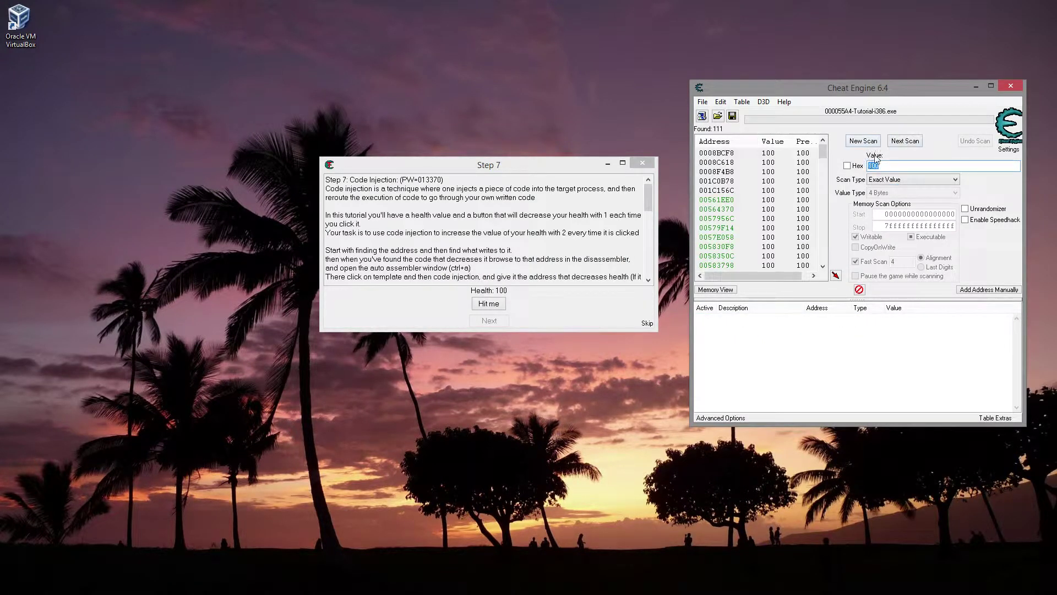
click(487, 304)
text(99)
key(Return)
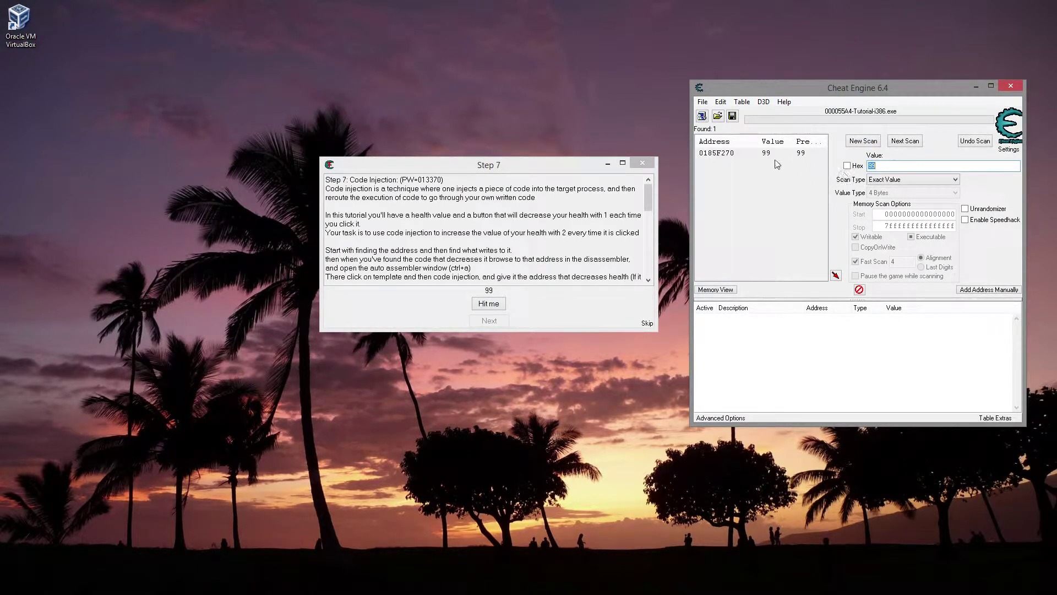
double_click(765, 152)
Step: Set the health value back to 100, then lower it with two more hits
double_click(889, 319)
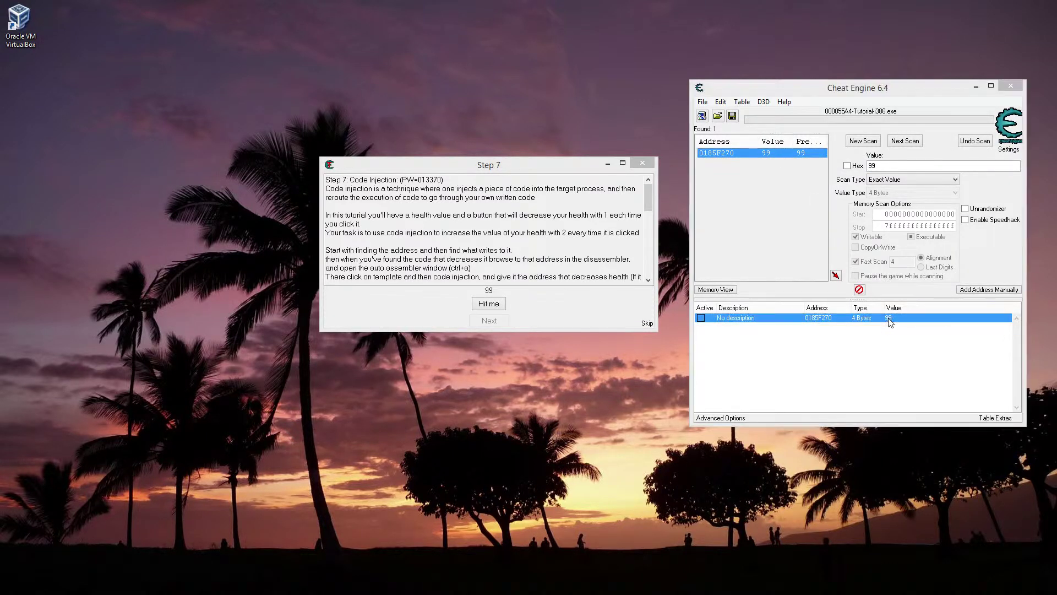
text(100)
key(Return)
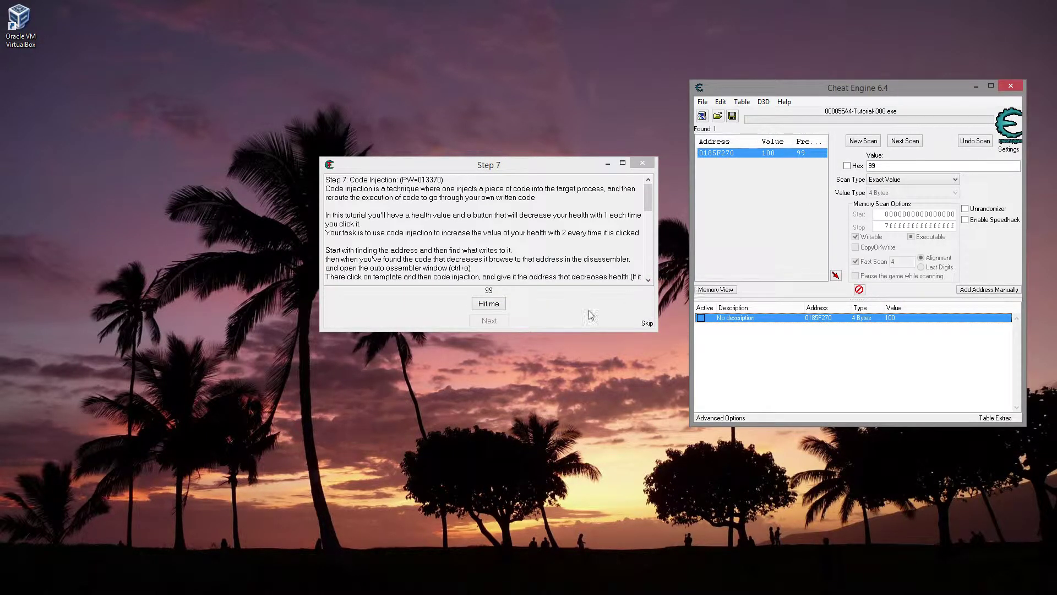
click(502, 306)
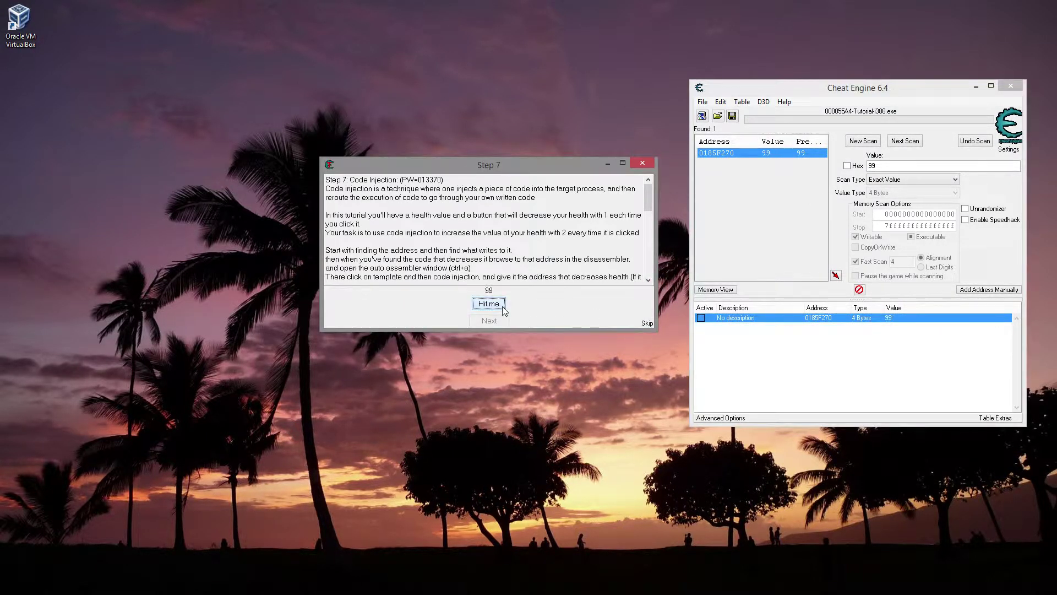
click(502, 306)
mouse_move(645, 196)
mouse_down()
mouse_move(647, 252)
mouse_move(646, 198)
mouse_up()
Step: Browse the memory around the health address, then close the memory viewer
right_click(827, 318)
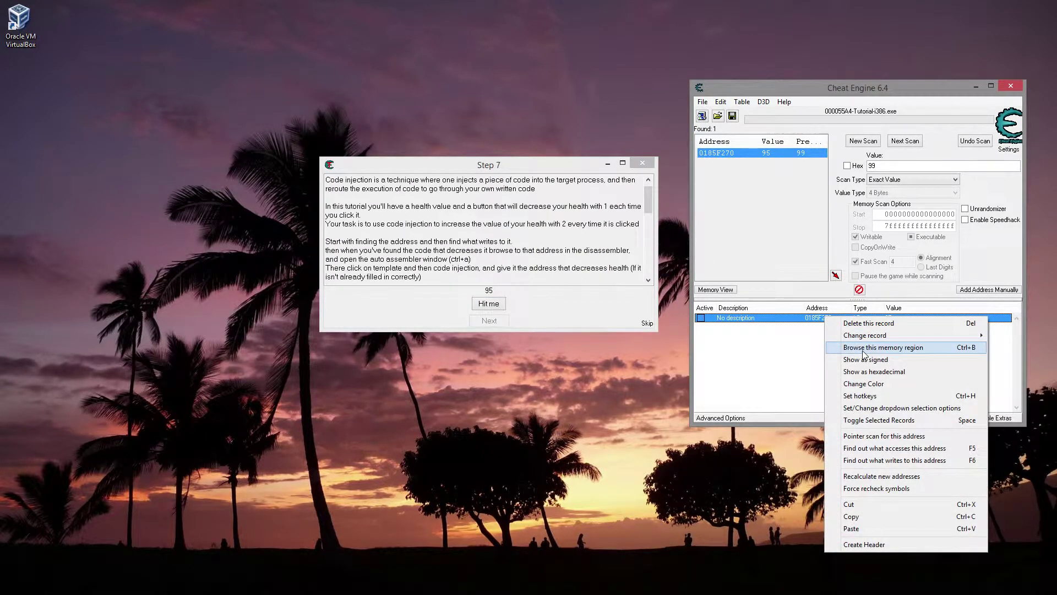
click(863, 351)
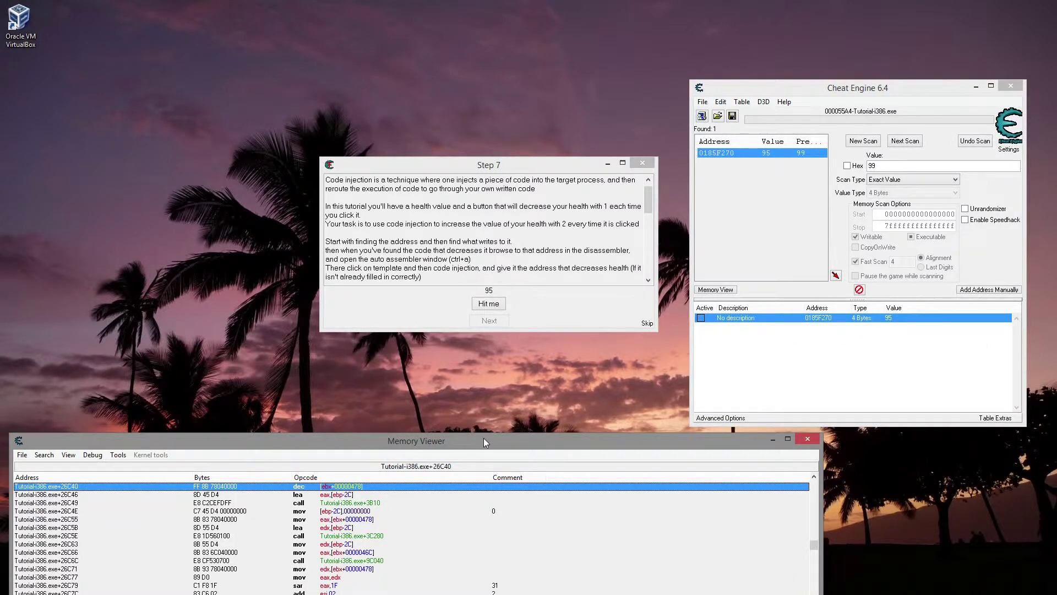
drag(485, 435, 485, 344)
click(853, 351)
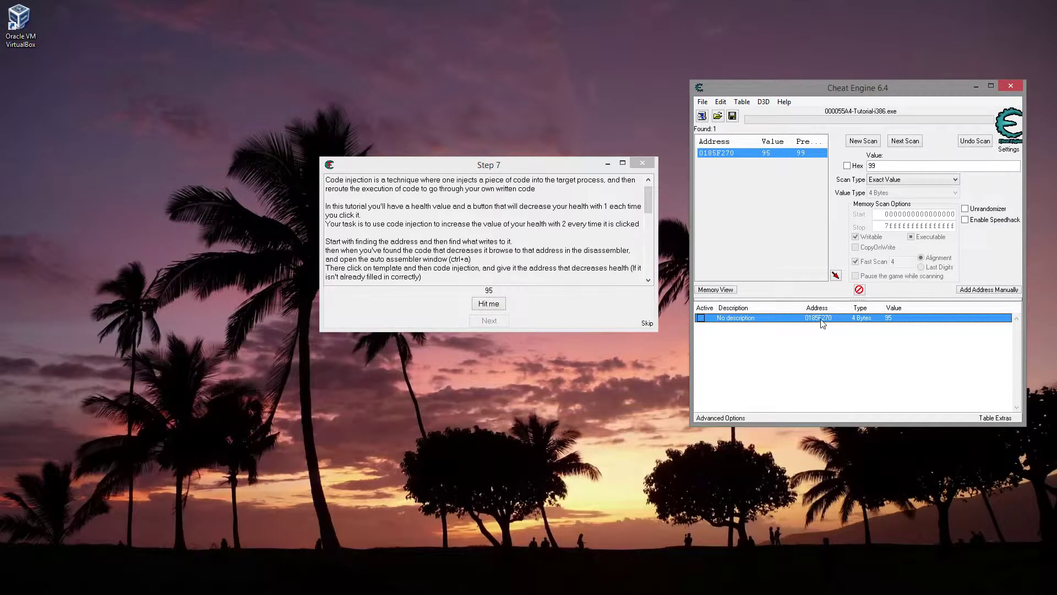
Step: Catch the writer to health, dec [ebx+00000478], and show it in the disassembler
right_click(821, 318)
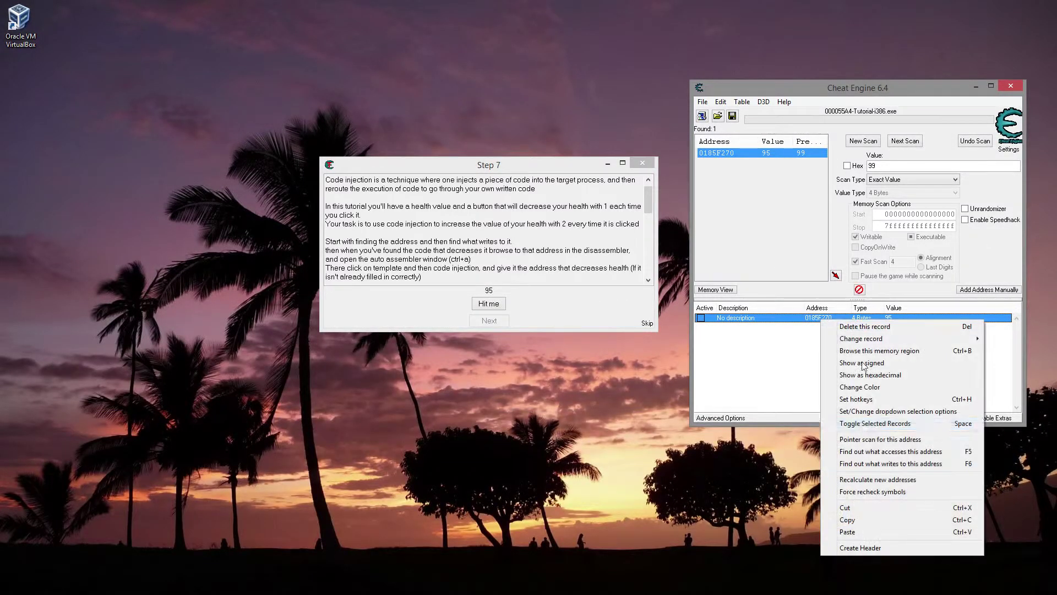
click(877, 466)
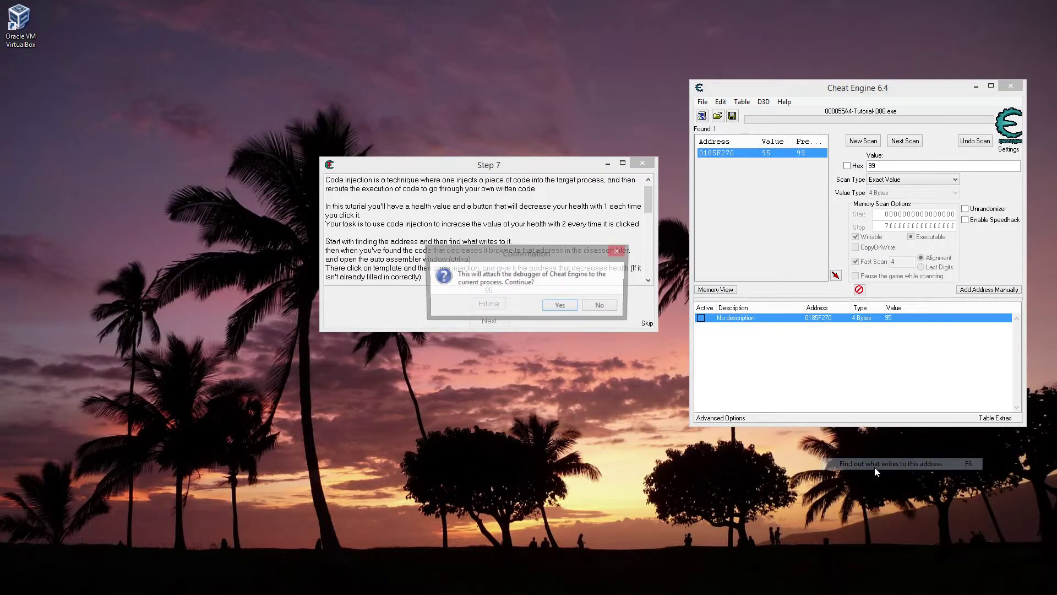
click(551, 307)
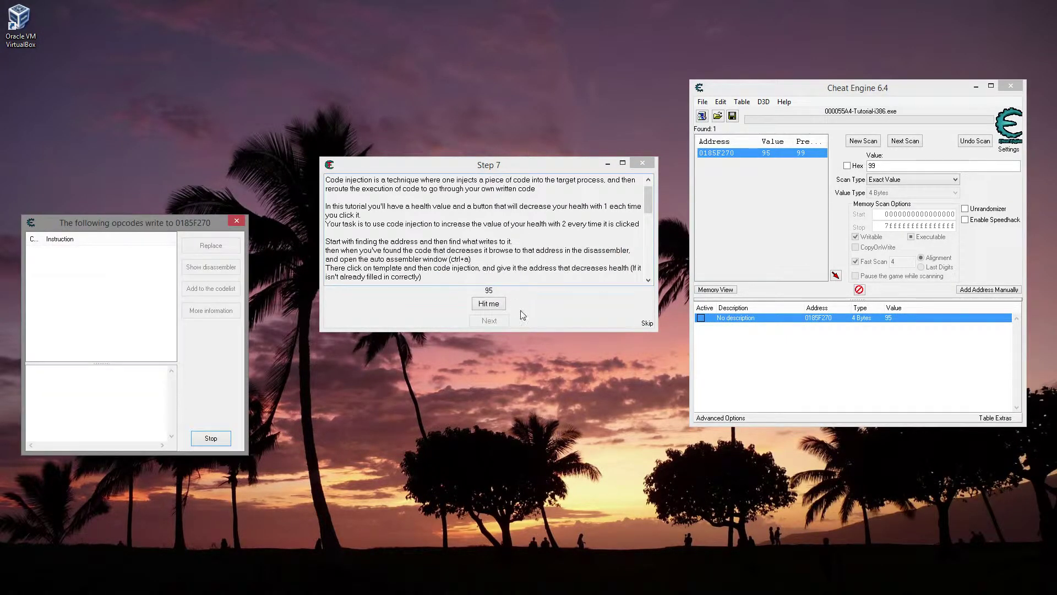
click(489, 303)
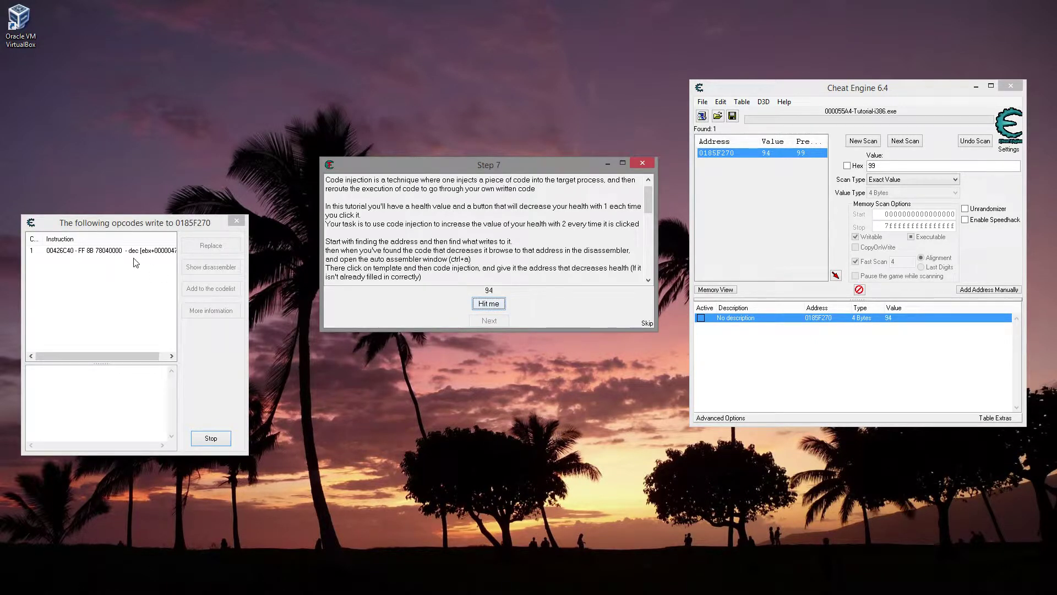
drag(128, 355, 135, 355)
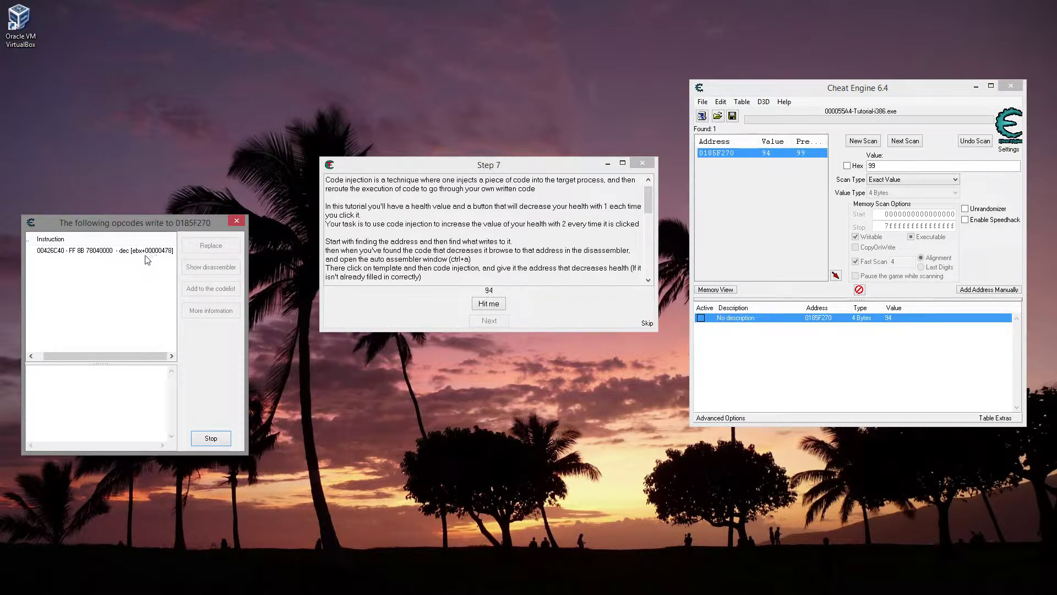
click(210, 438)
click(157, 253)
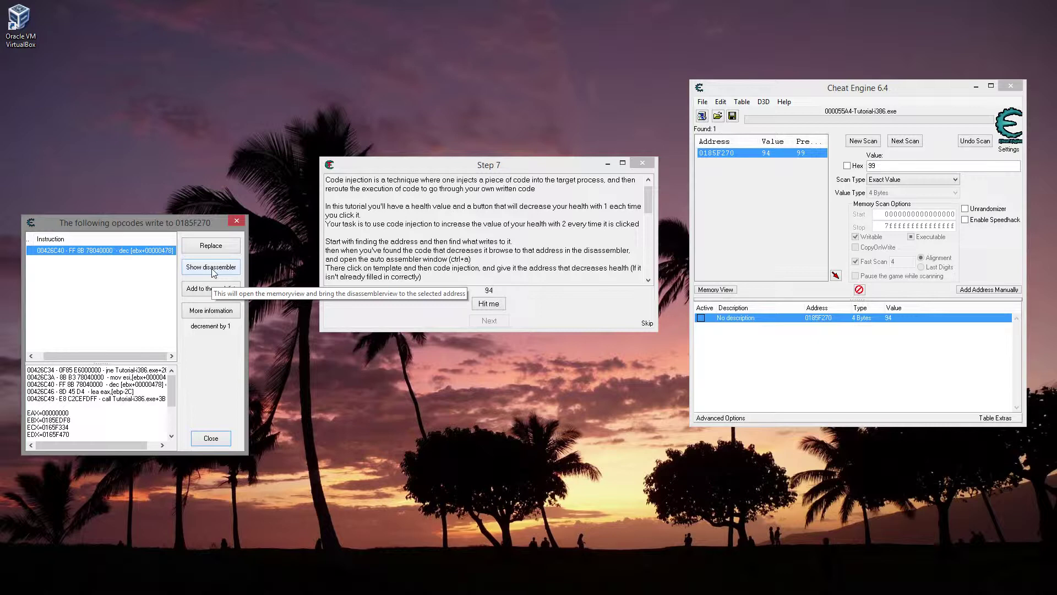
click(214, 274)
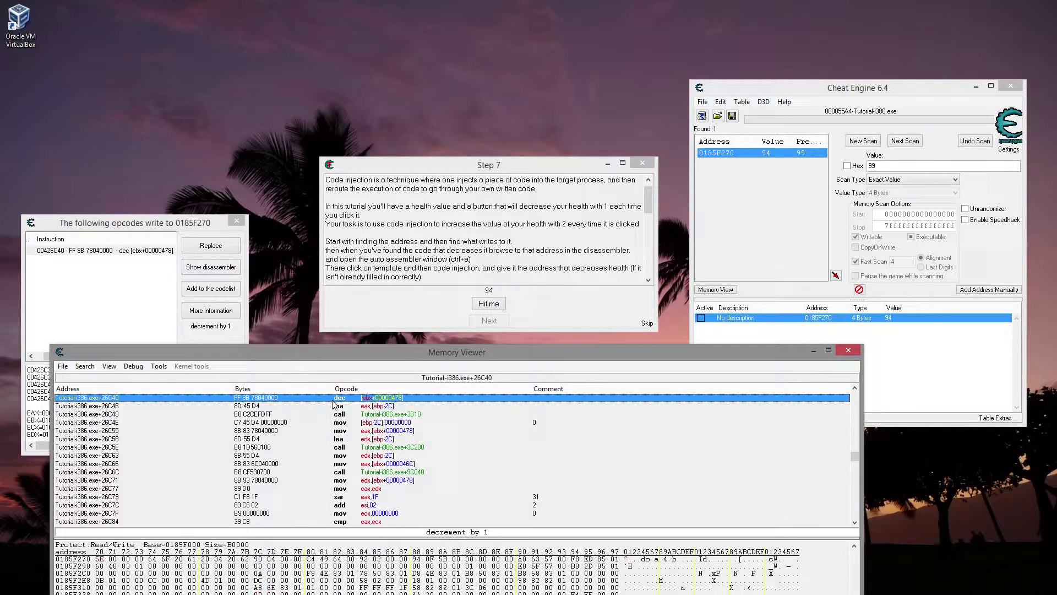
Step: Insert a code injection template at Tutorial-i386.exe+26C40 in the auto assembler
key(ctrl+a)
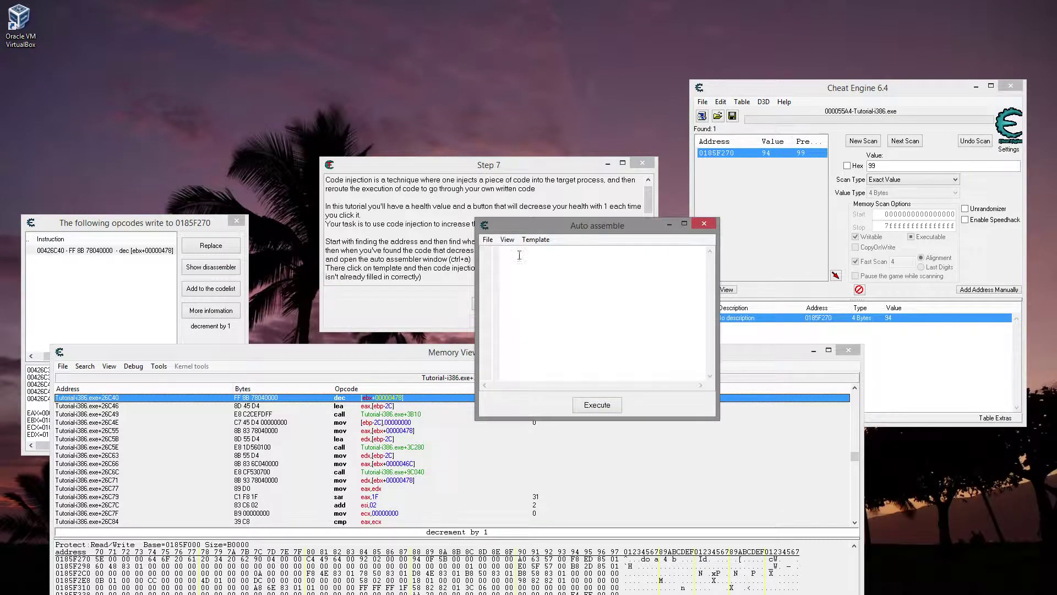
click(534, 240)
click(547, 255)
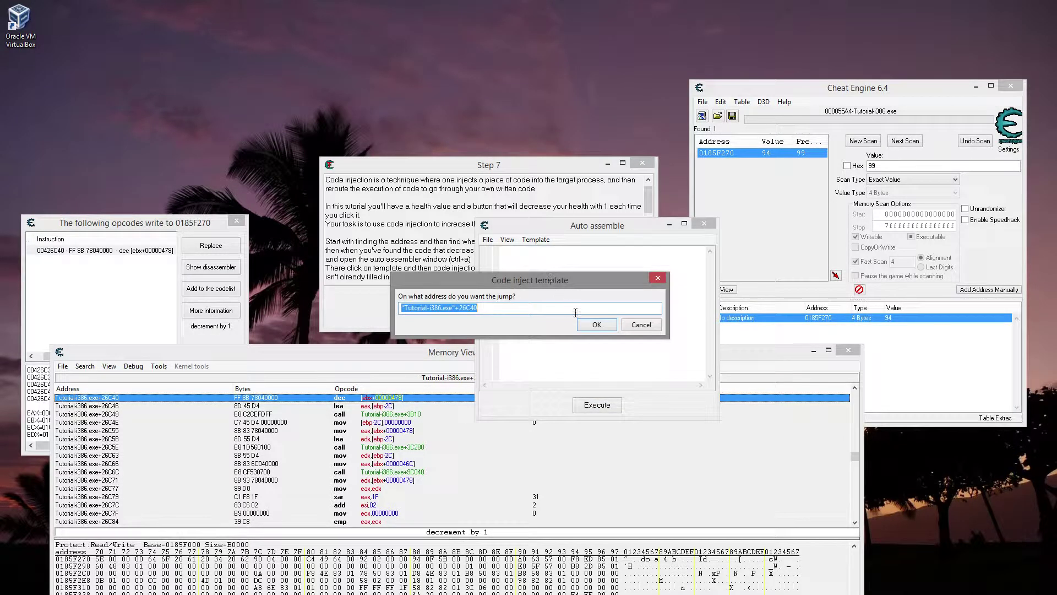
click(592, 325)
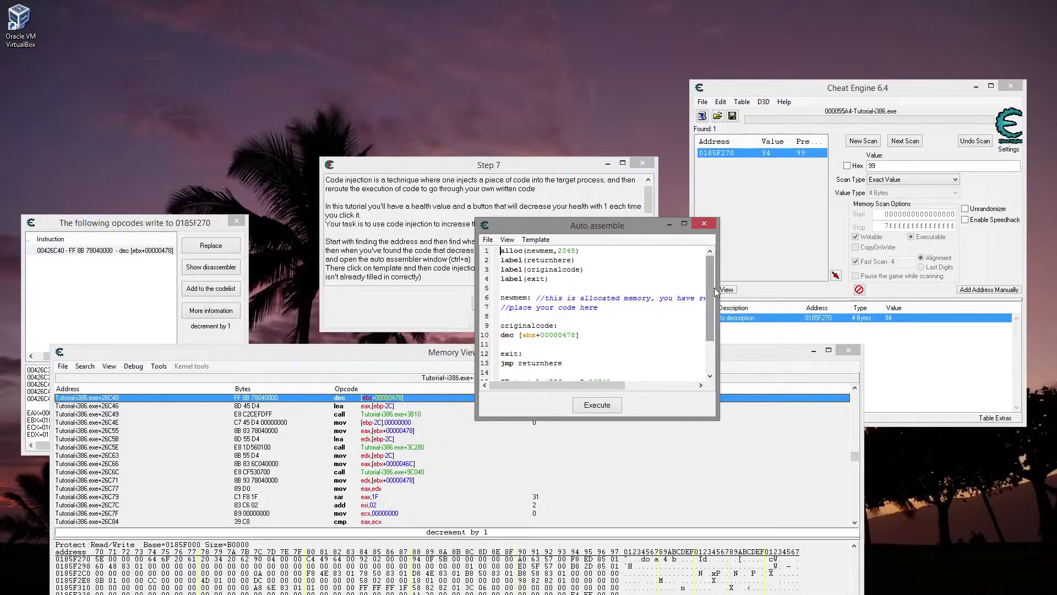
drag(710, 297, 710, 330)
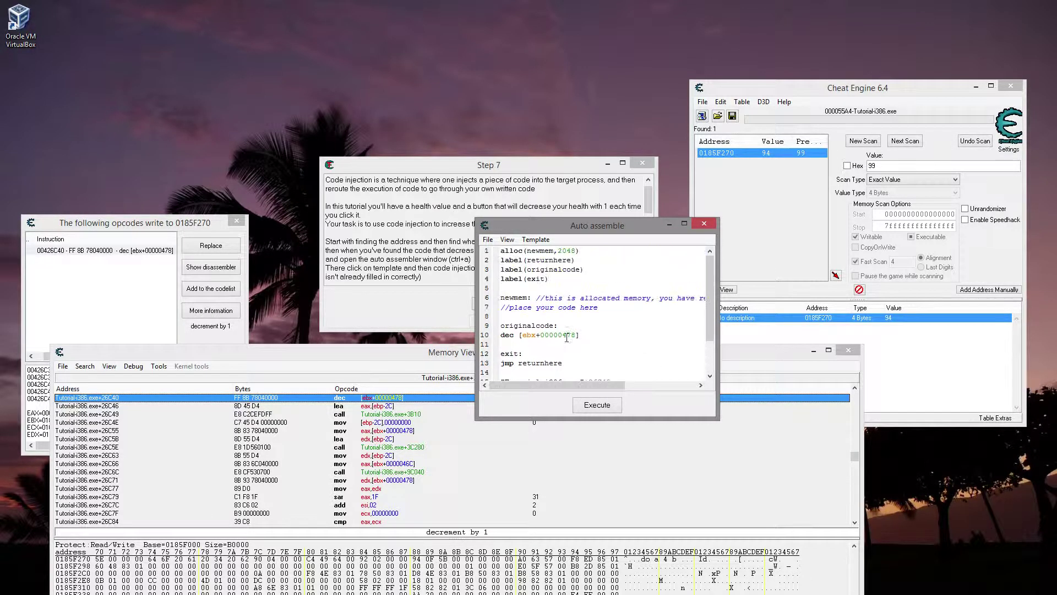
Step: Clear the placeholder comment and empty lines under newmem
double_click(511, 288)
key(Up)
key(Up)
key(Up)
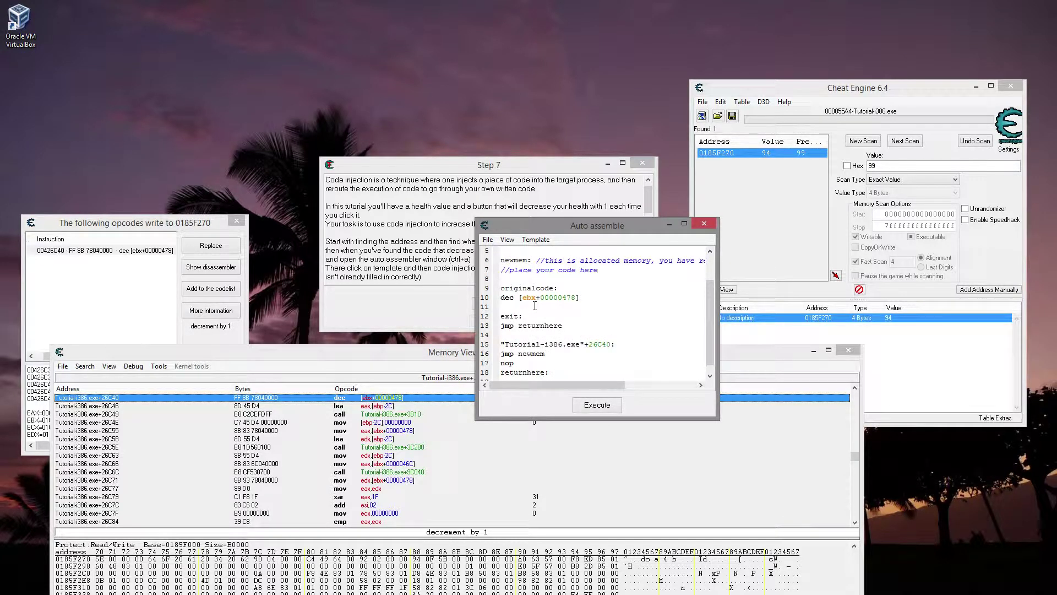
key(shift+Up)
key(shift+Left)
key(shift+Left)
key(shift+Left)
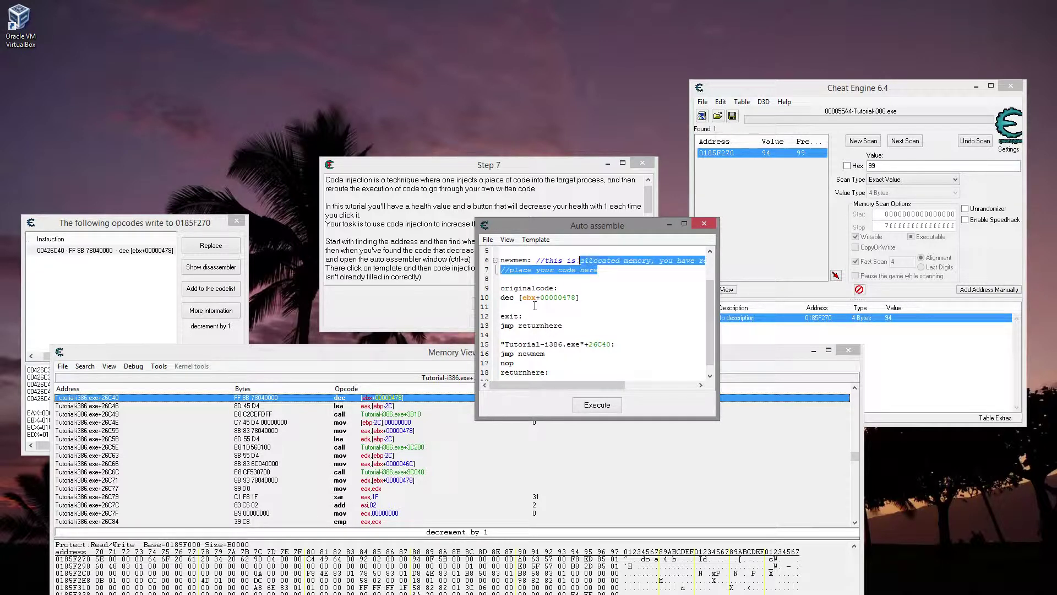
key(shift+Left)
key(shift+Left)
key(shift+Left)
key(BackSpace)
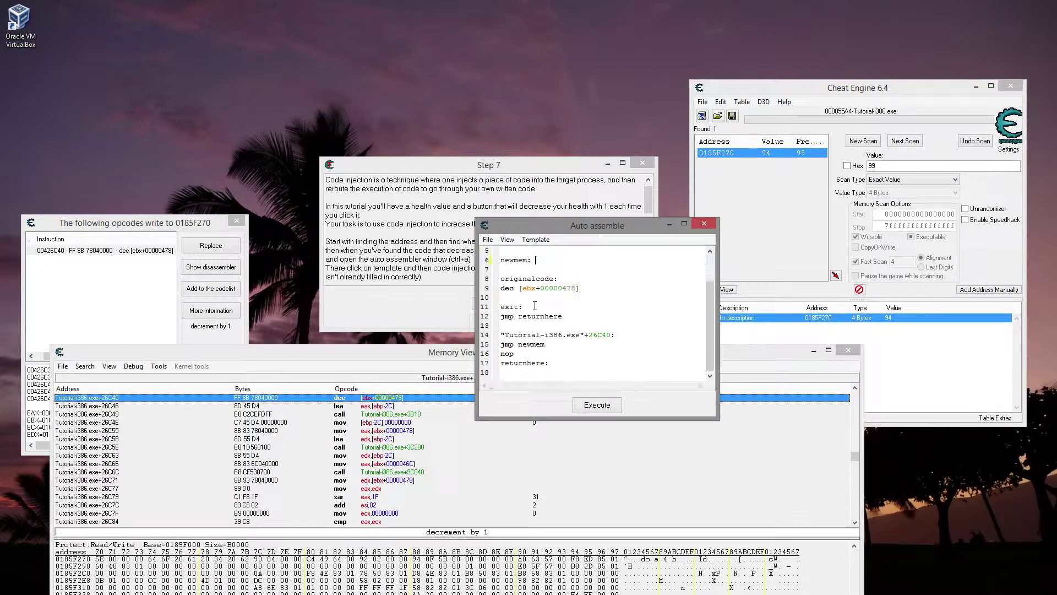
Step: Copy the dec [ebx+00000478] line under newmem and rewrite it as add [ebx+00000478],2
key(shift+End)
key(ctrl+c)
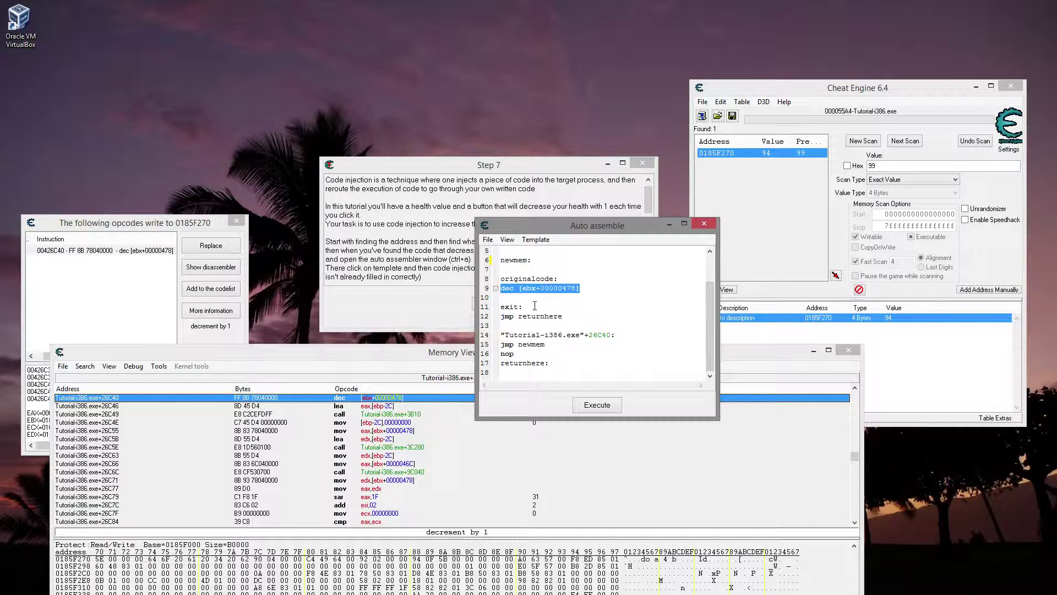
key(Up)
key(Return)
key(Up)
key(ctrl+v)
key(shift+Right)
key(shift+Right)
key(shift+Right)
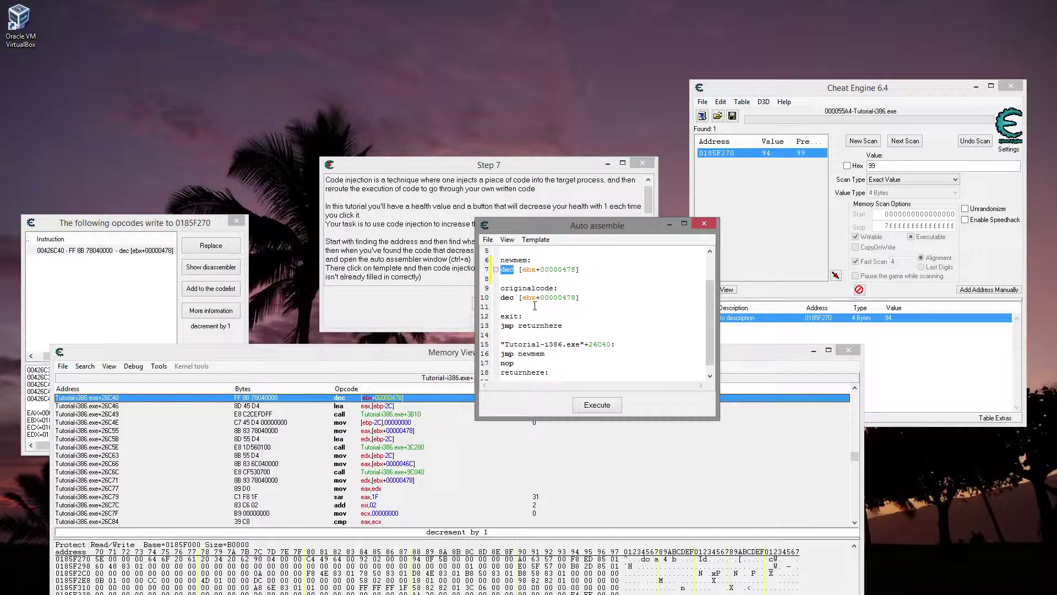
text(add)
key(Return)
text(jmp exit)
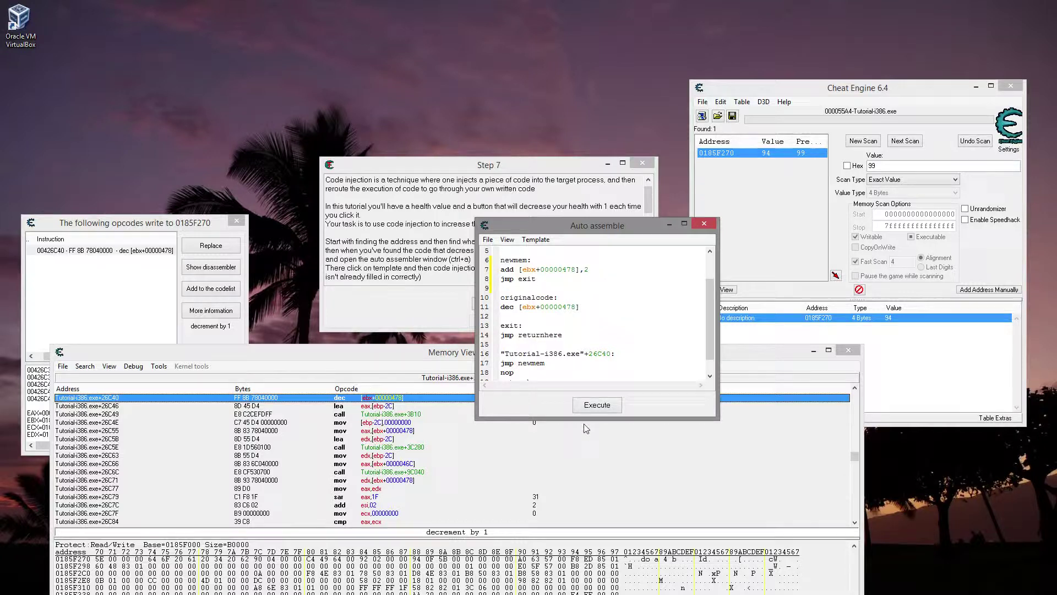
Step: Execute and confirm the code injection, then move the assembler window aside
click(595, 404)
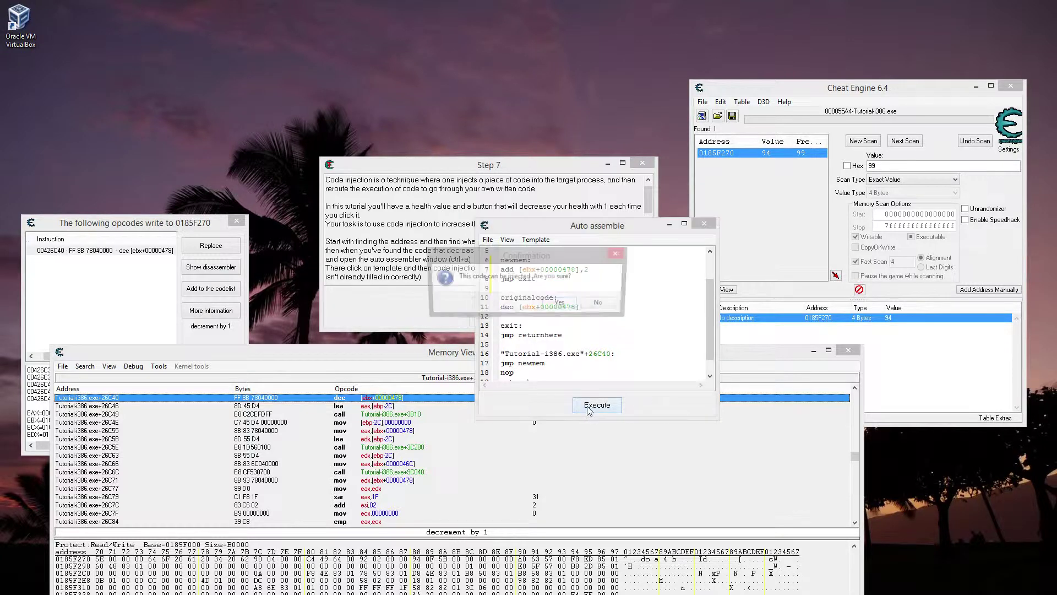
click(561, 308)
click(601, 307)
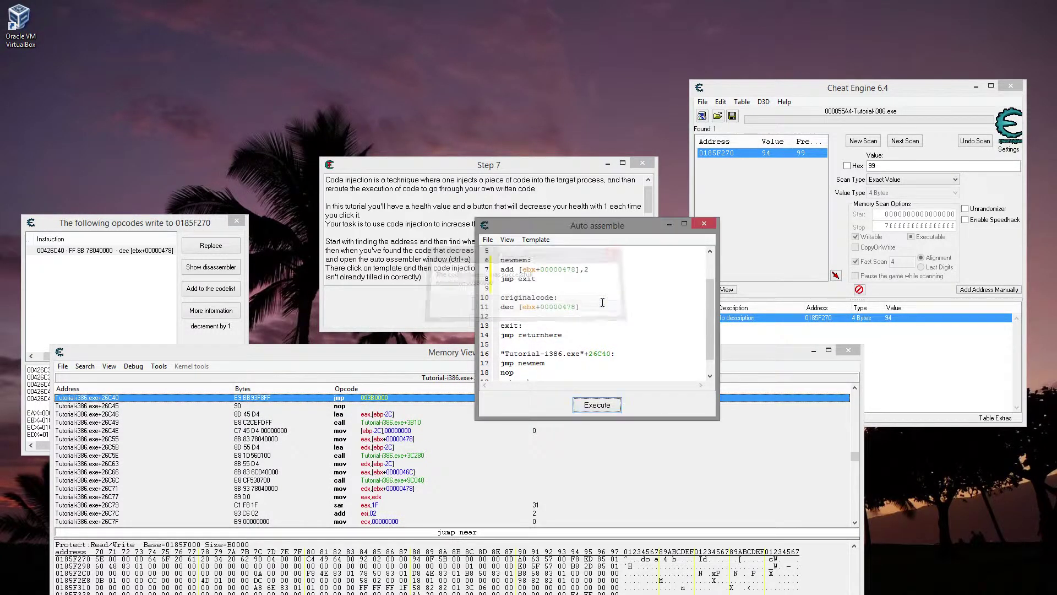
drag(573, 230, 448, 114)
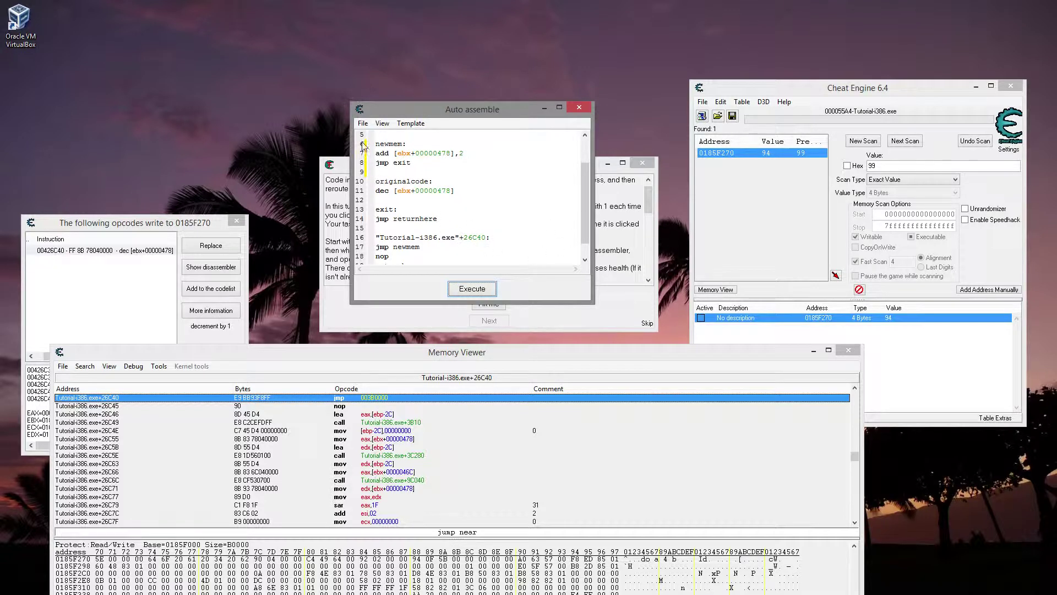
Step: Take several hits to confirm health now rises, then advance the tutorial to Step 8
click(362, 123)
click(368, 123)
click(557, 319)
click(489, 304)
click(489, 303)
click(488, 303)
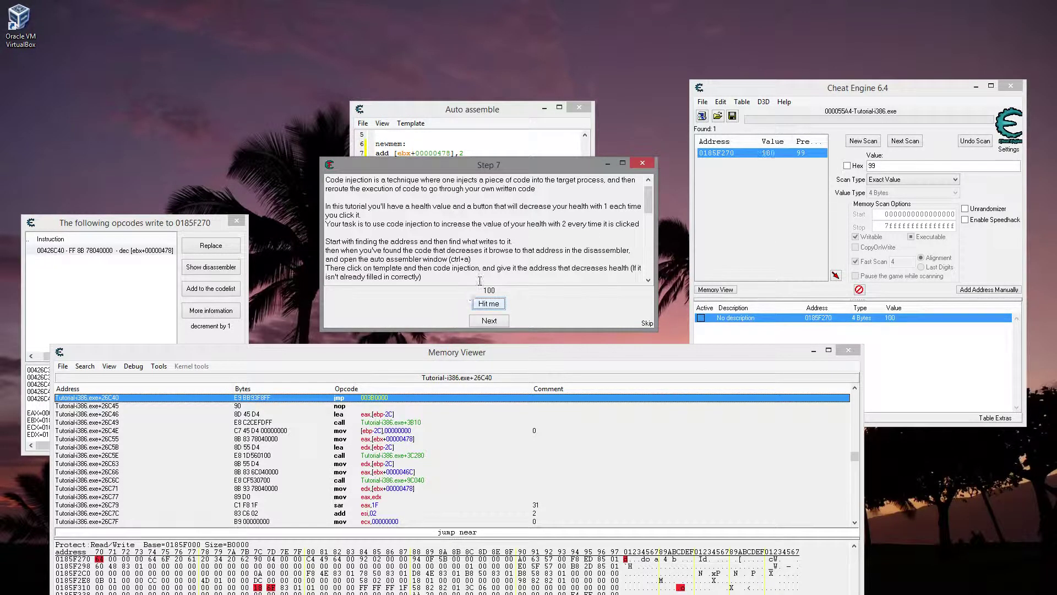
click(485, 304)
click(489, 321)
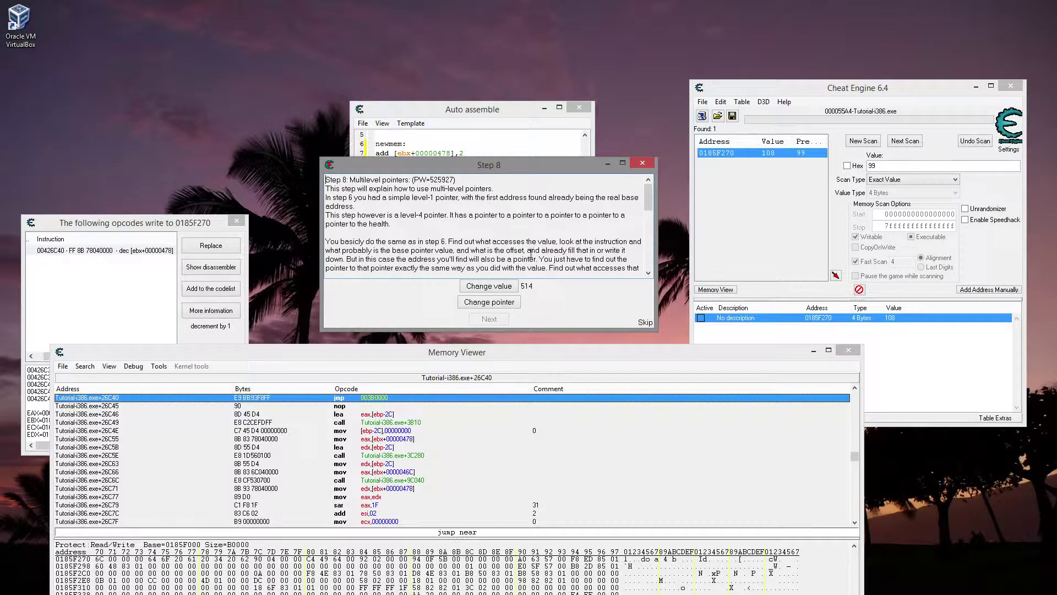
Step: Reset the scan and close the Auto assemble, opcodes and Memory Viewer windows
drag(534, 165, 534, 133)
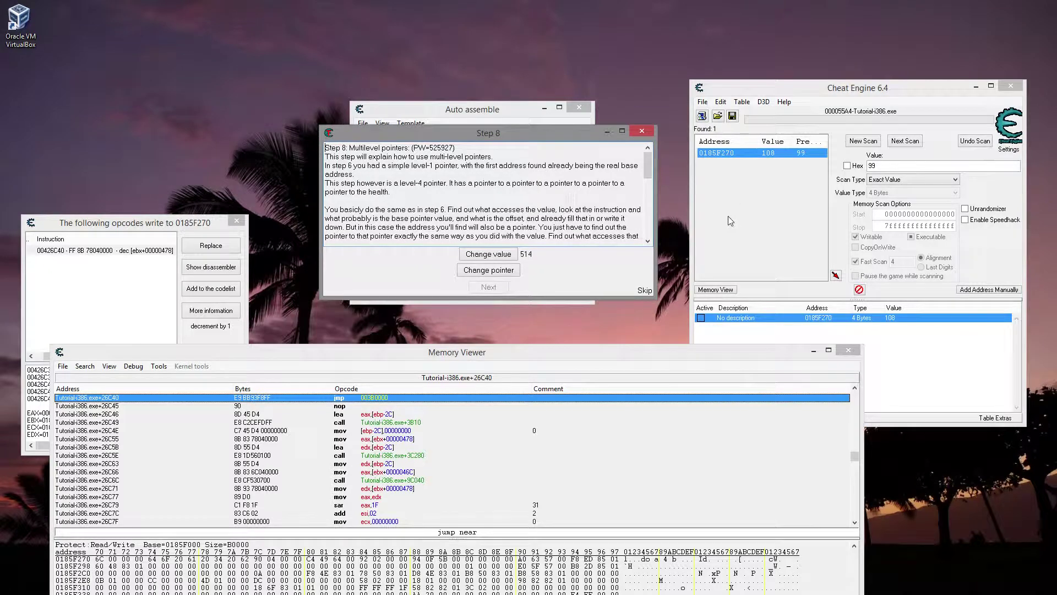
click(863, 141)
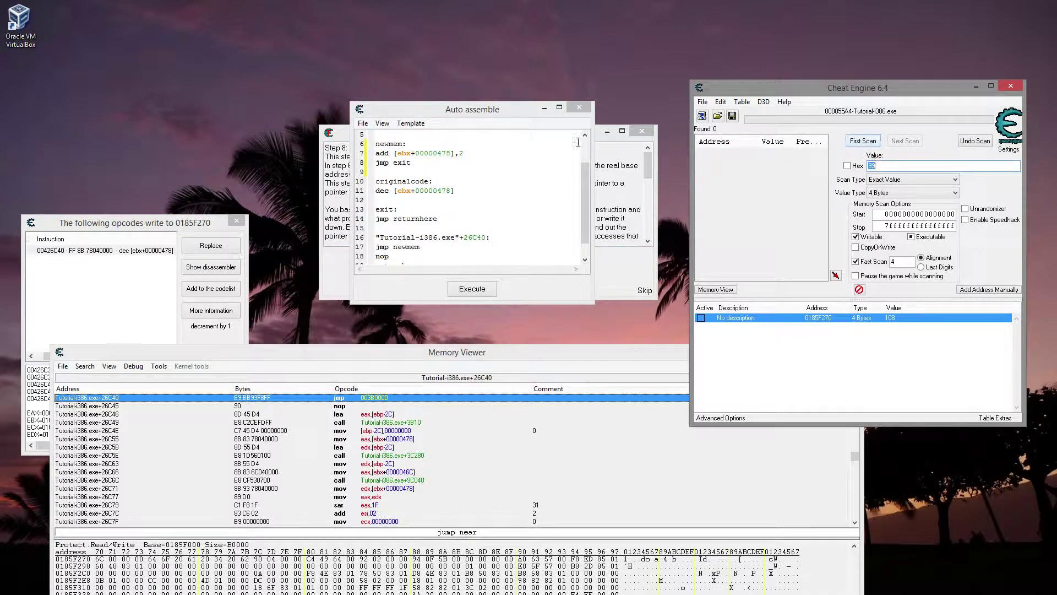
click(505, 109)
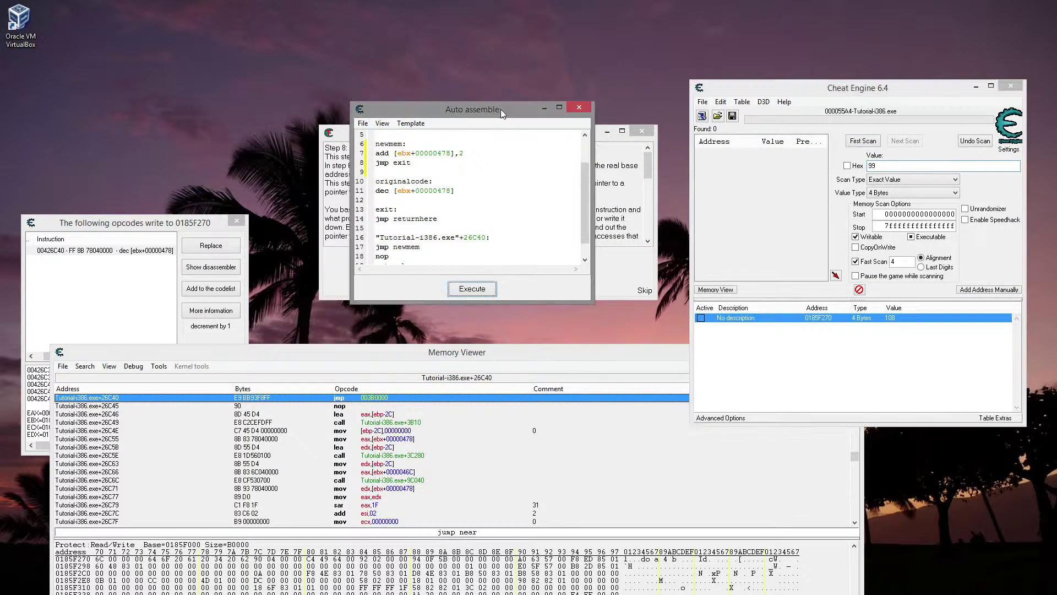
click(578, 108)
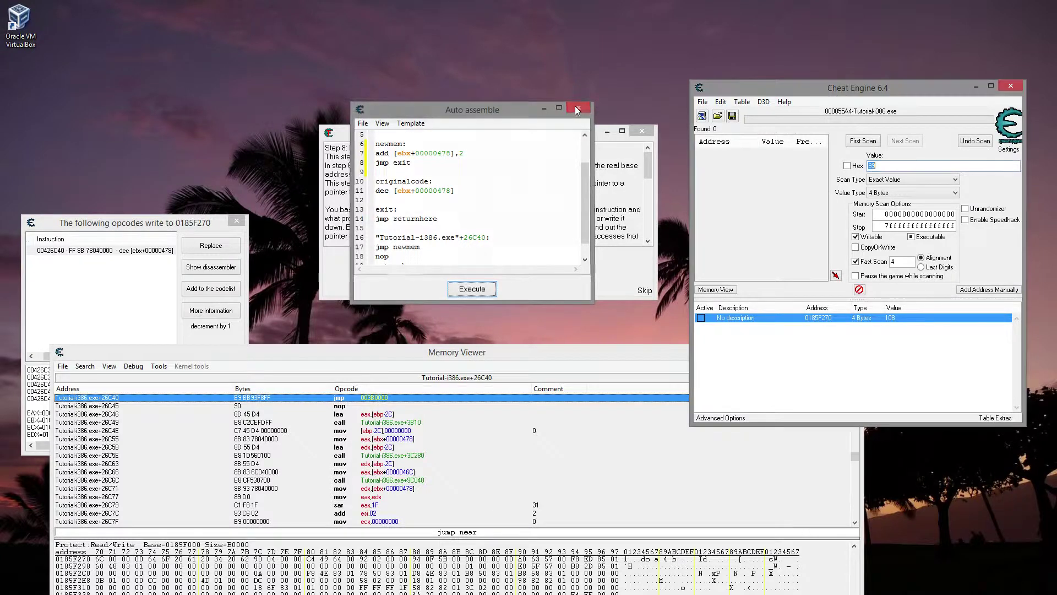
click(236, 220)
click(489, 357)
click(848, 353)
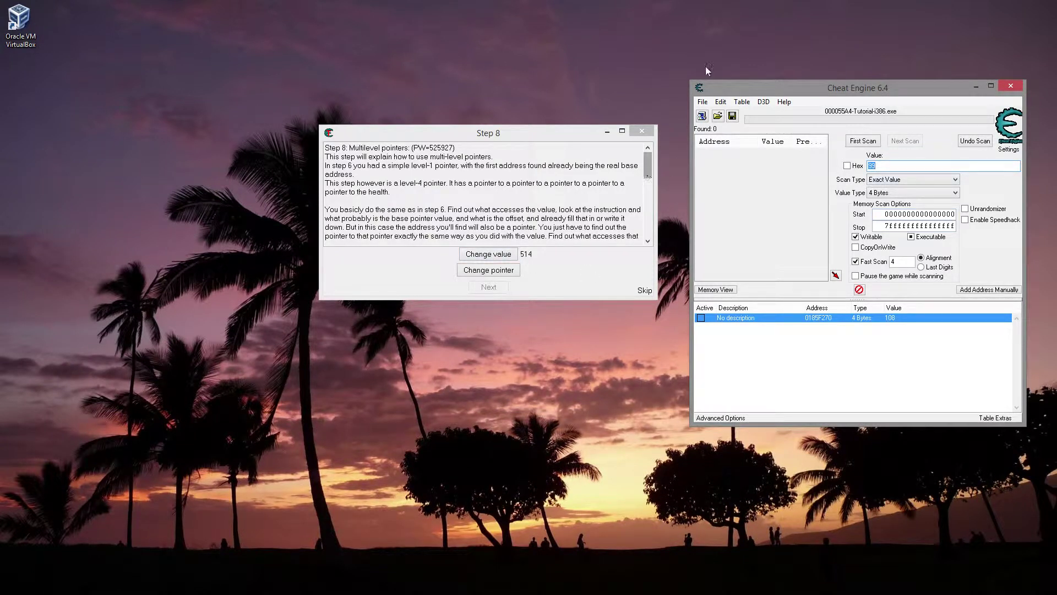
Step: Scan 514, then 407 after a change, add 018BF008, and delete the old 0185F270 record
click(867, 142)
click(868, 141)
text(4)
key(Return)
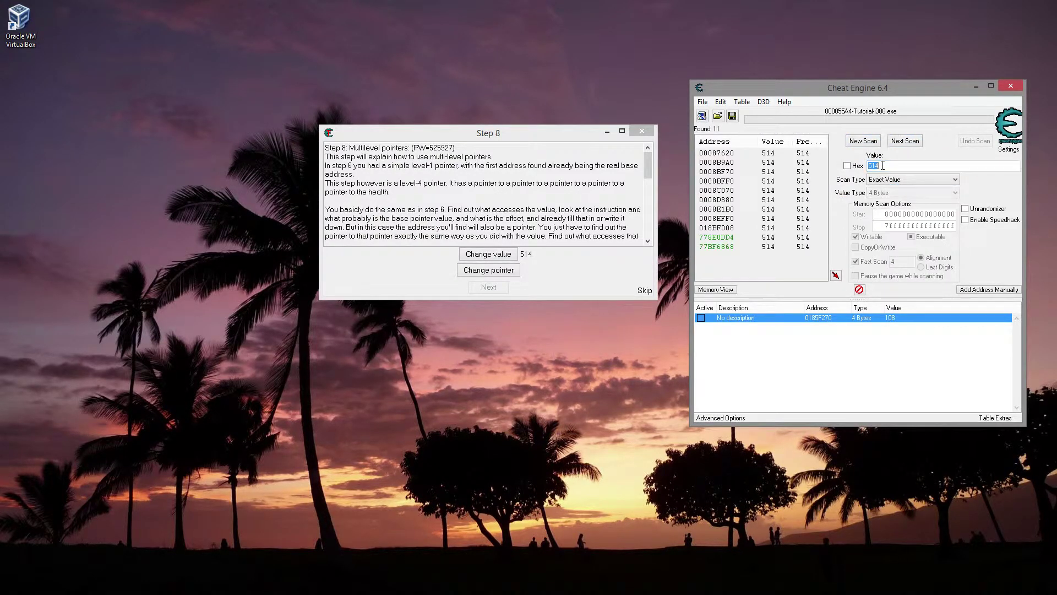
click(488, 254)
click(798, 171)
text(407)
key(Return)
double_click(716, 153)
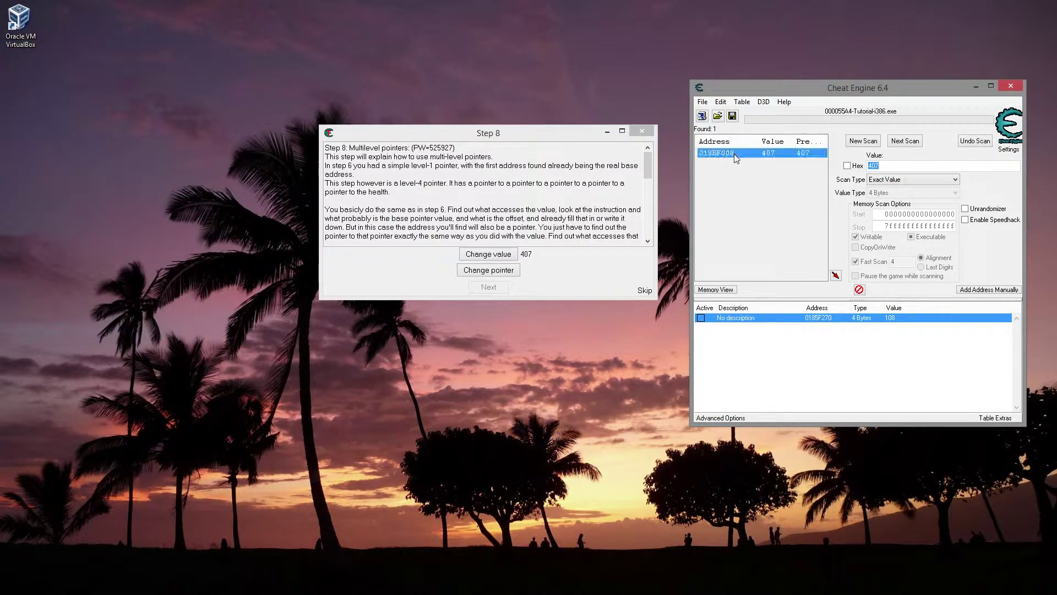
key(Delete)
key(Return)
Step: Find what writes to 018BF008 and inspect the mov [esi+18],eax instruction
right_click(852, 319)
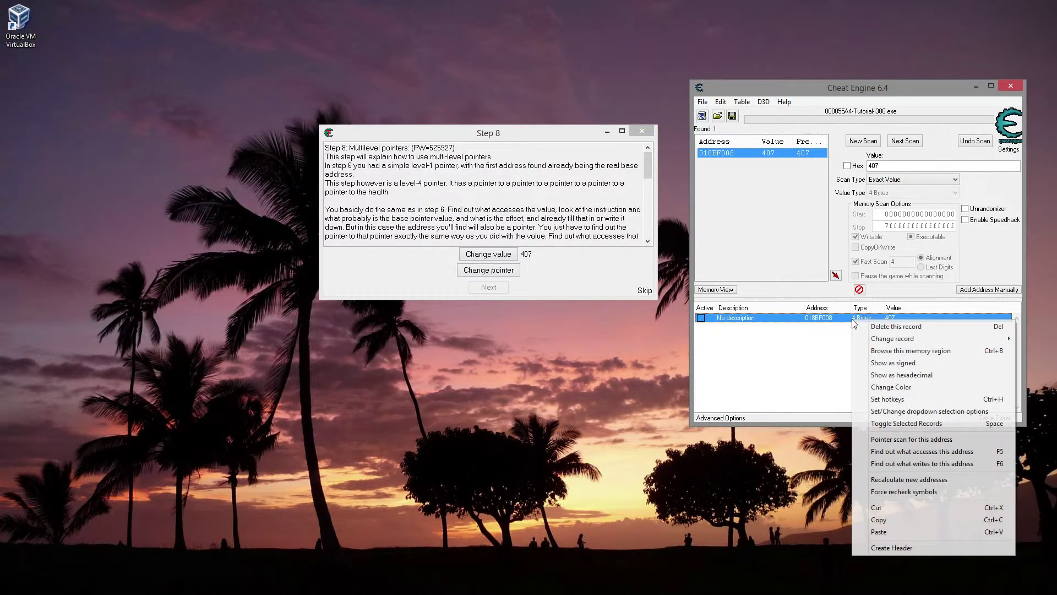
click(920, 464)
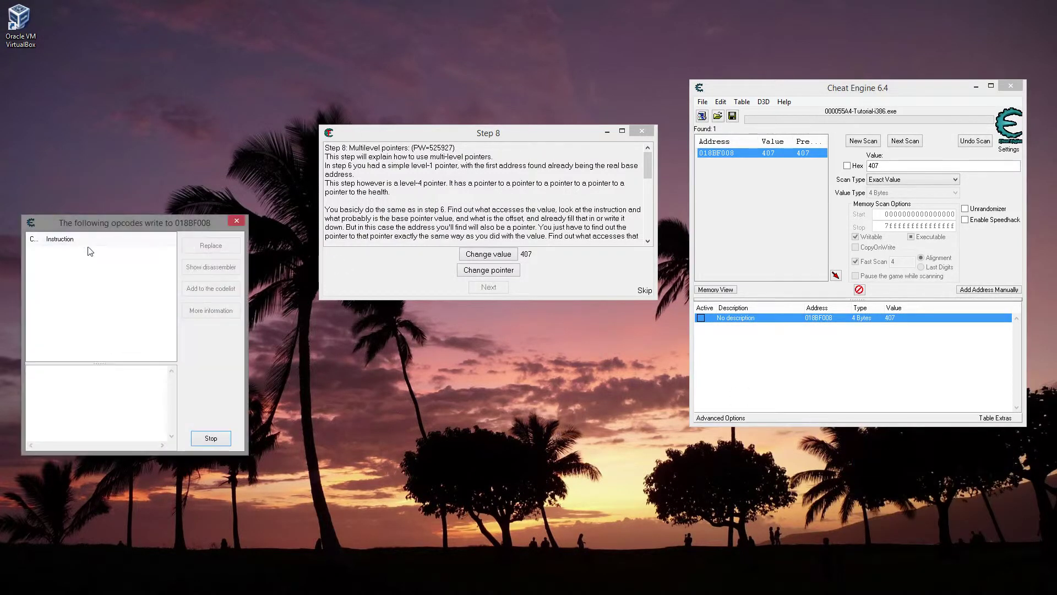
click(480, 257)
click(123, 260)
click(122, 254)
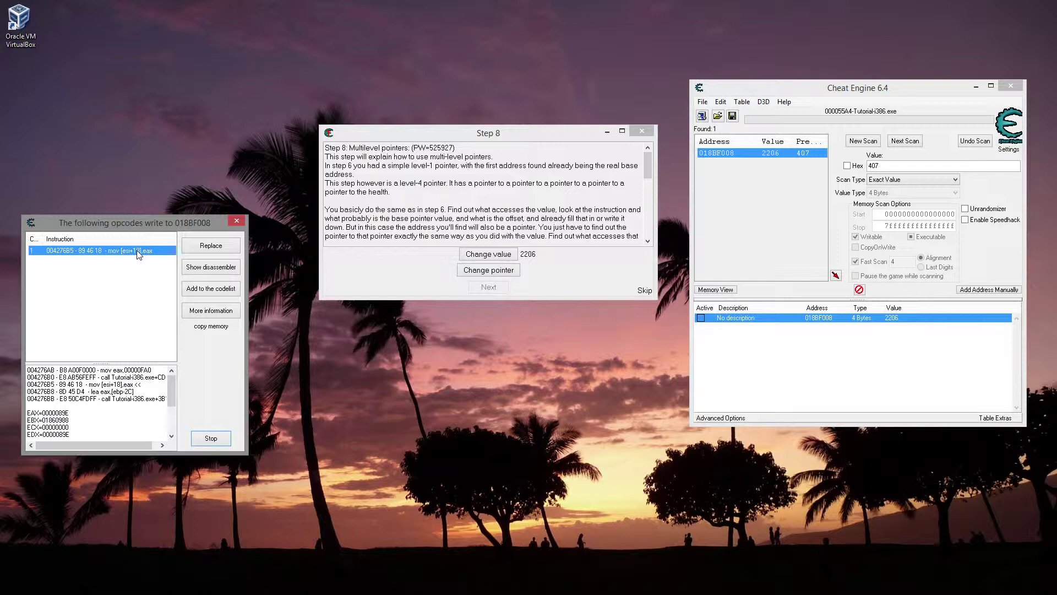
Step: Copy the ESI register value from the instruction details
drag(169, 389, 175, 401)
drag(41, 413, 60, 412)
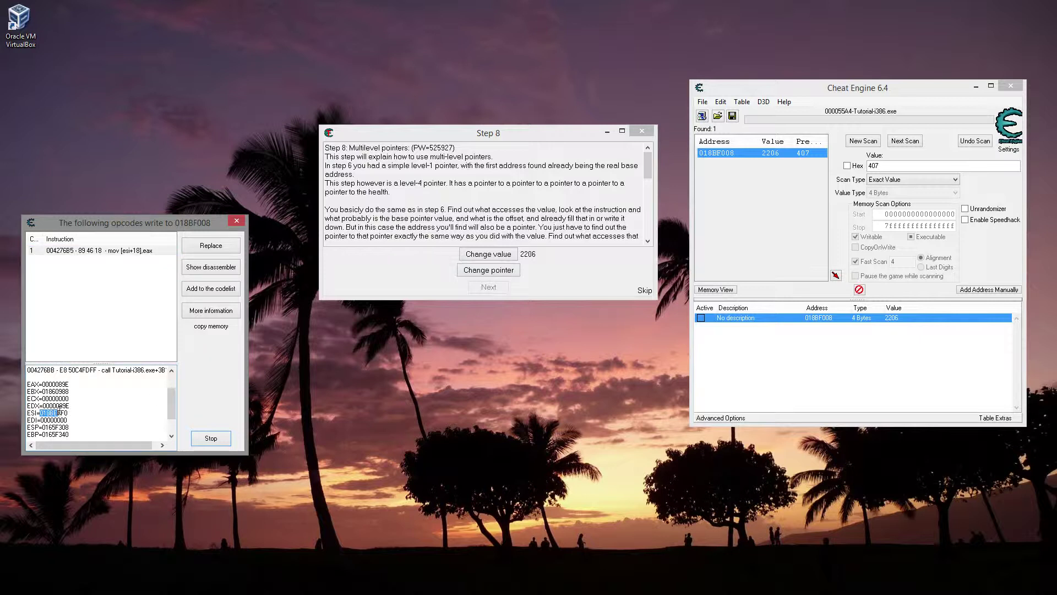
right_click(57, 408)
click(88, 446)
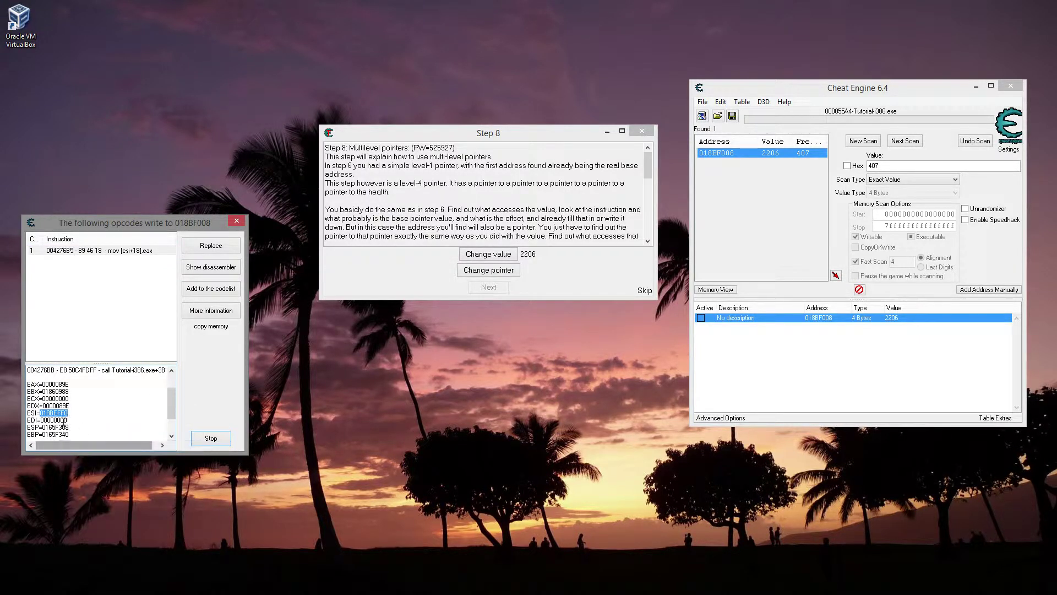
Step: Run a new hexadecimal scan for 018BEFF0 and select the found address 0181F3C0
click(856, 142)
click(847, 165)
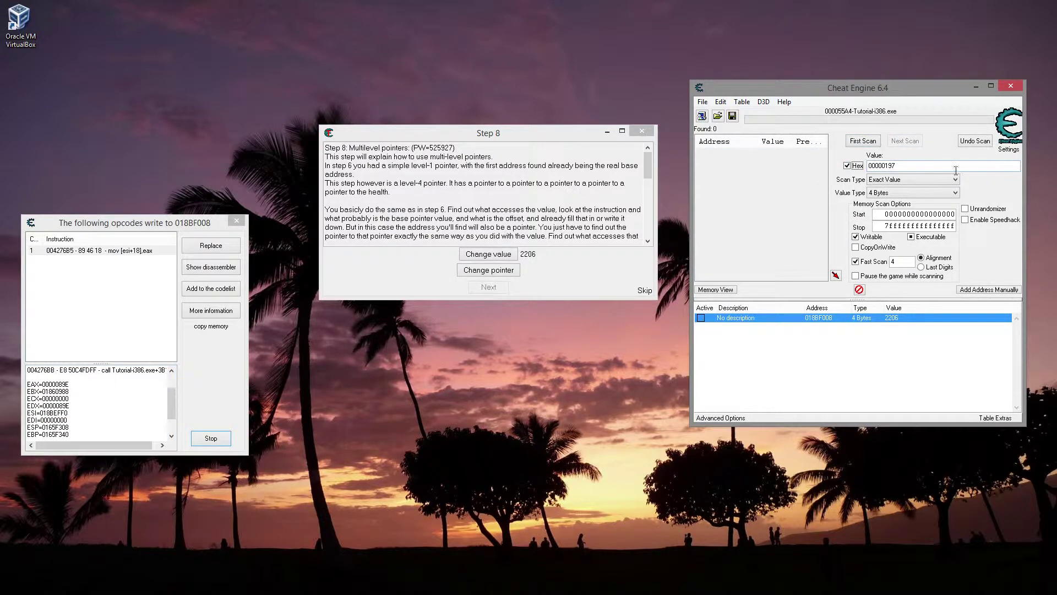
double_click(934, 171)
text(018BEFF0)
key(Return)
click(714, 154)
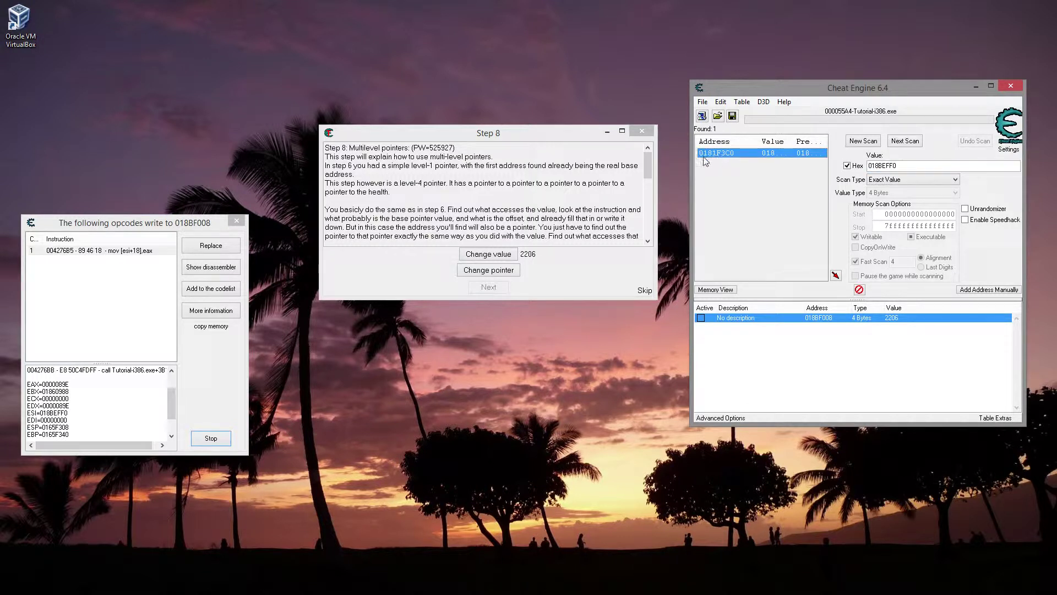
Step: Add a manual pointer entry with base address 0181F3C0
click(986, 291)
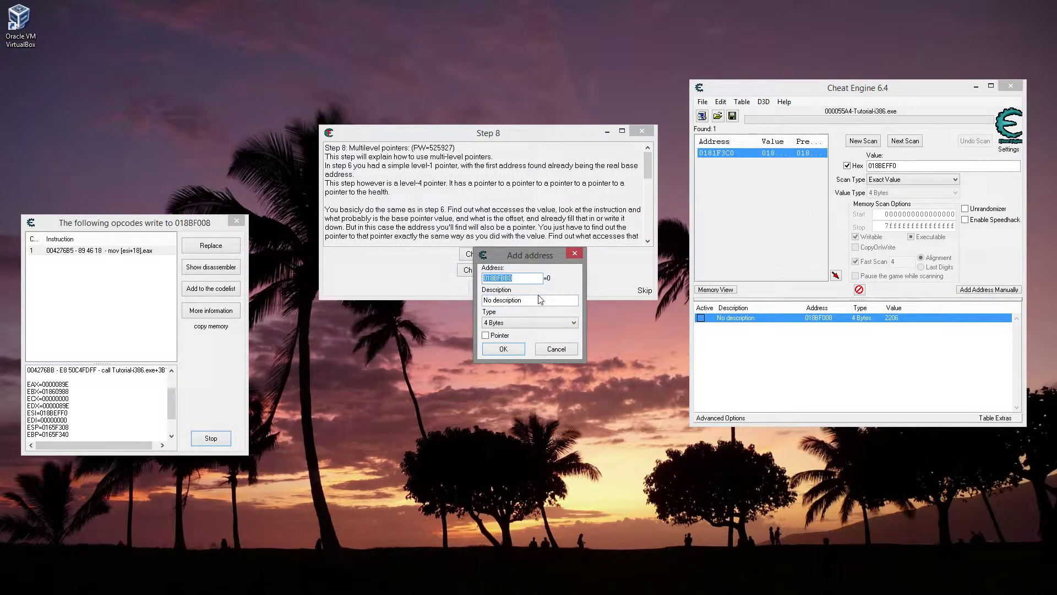
click(496, 337)
text(0181f)
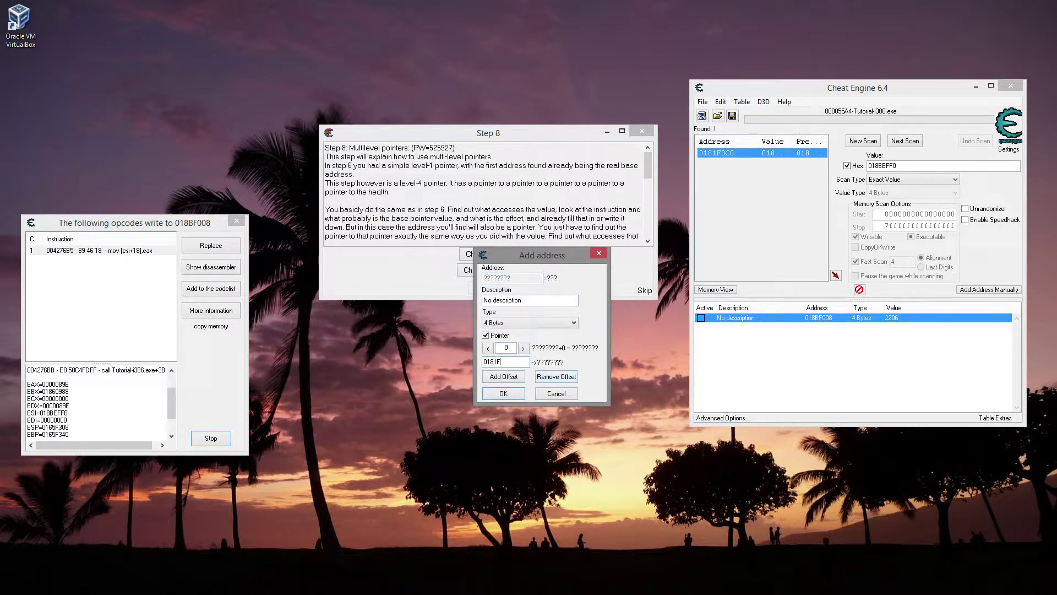
text(3)
text(C0)
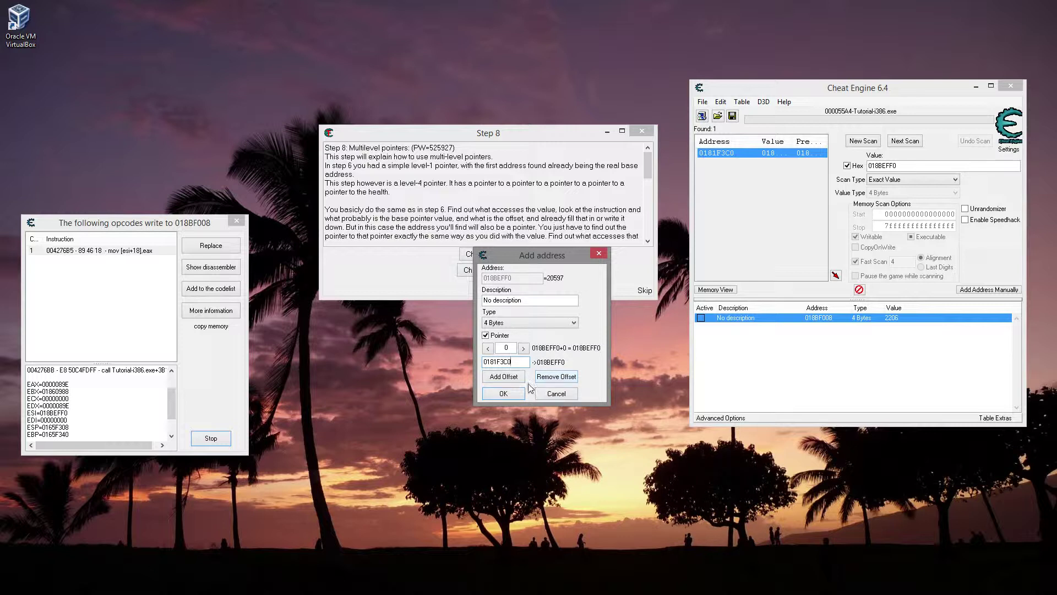
text(18)
Step: Save the pointer entry and change the health value twice to test it
click(502, 392)
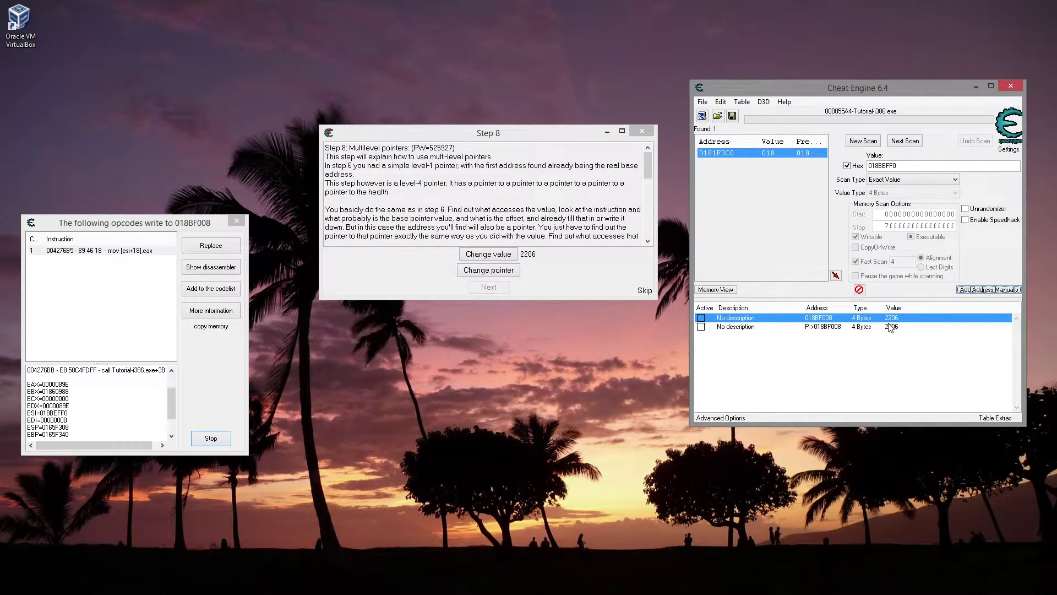
click(495, 254)
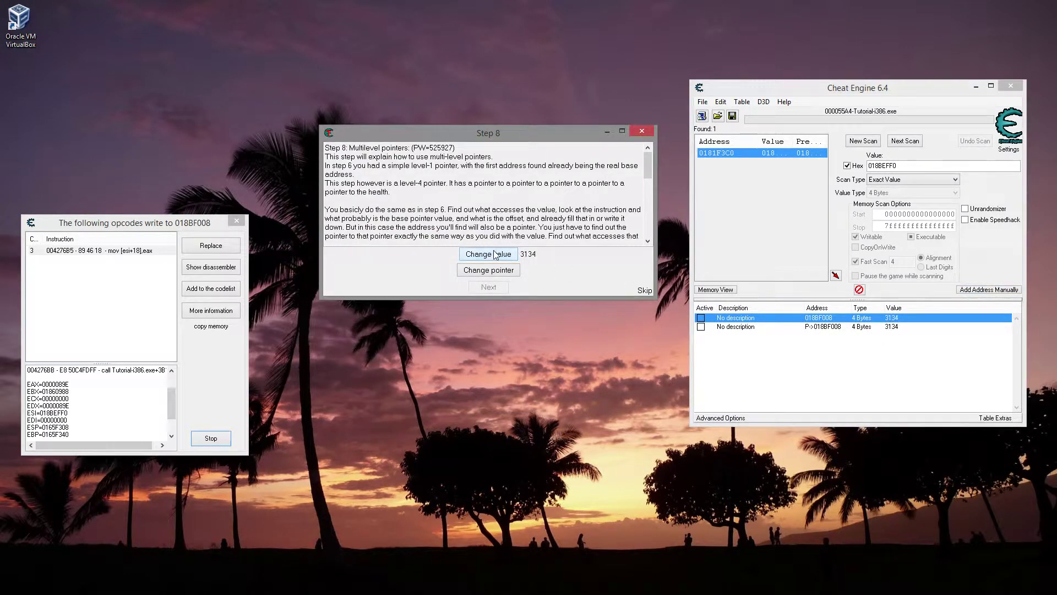
click(495, 254)
Step: Delete the plain 018BF008 entry and find out what accesses the pointer
click(868, 403)
key(Delete)
key(Return)
right_click(842, 318)
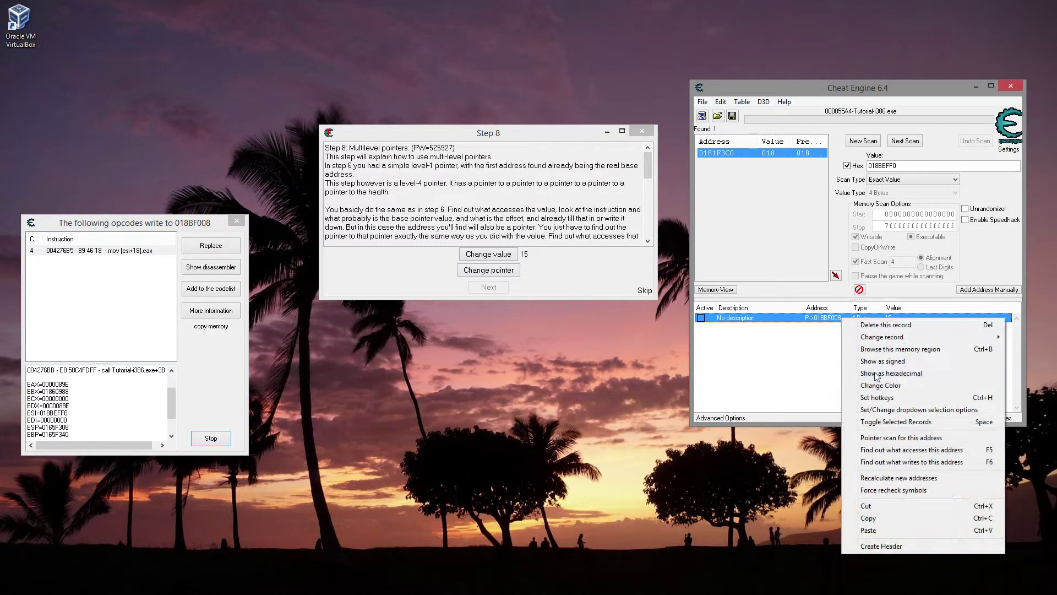
click(909, 450)
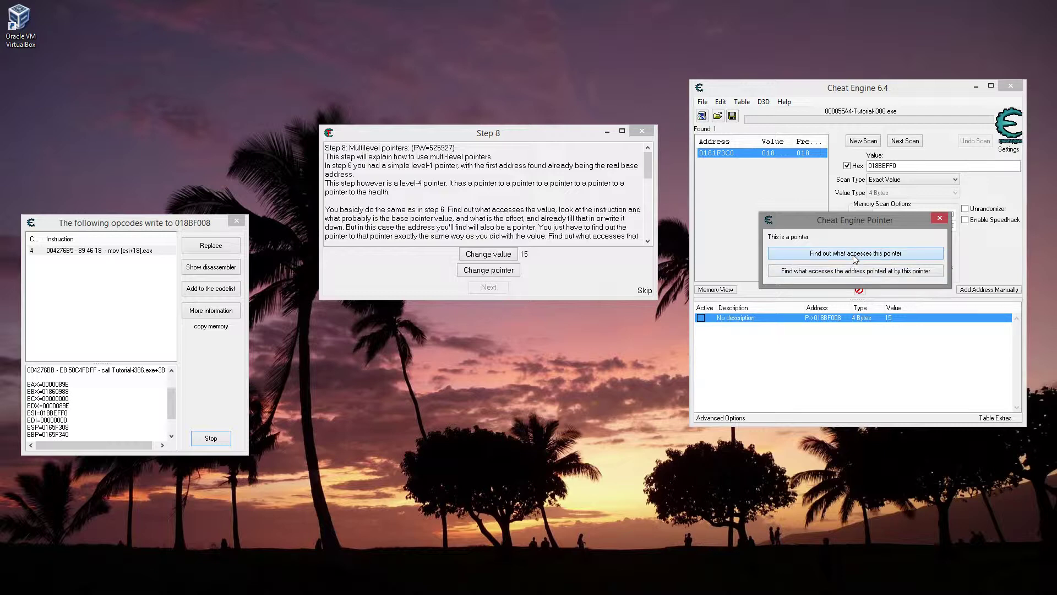
Step: Track what accesses 0181F3C0, close the old write tracker, and have the tutorial change health
click(855, 254)
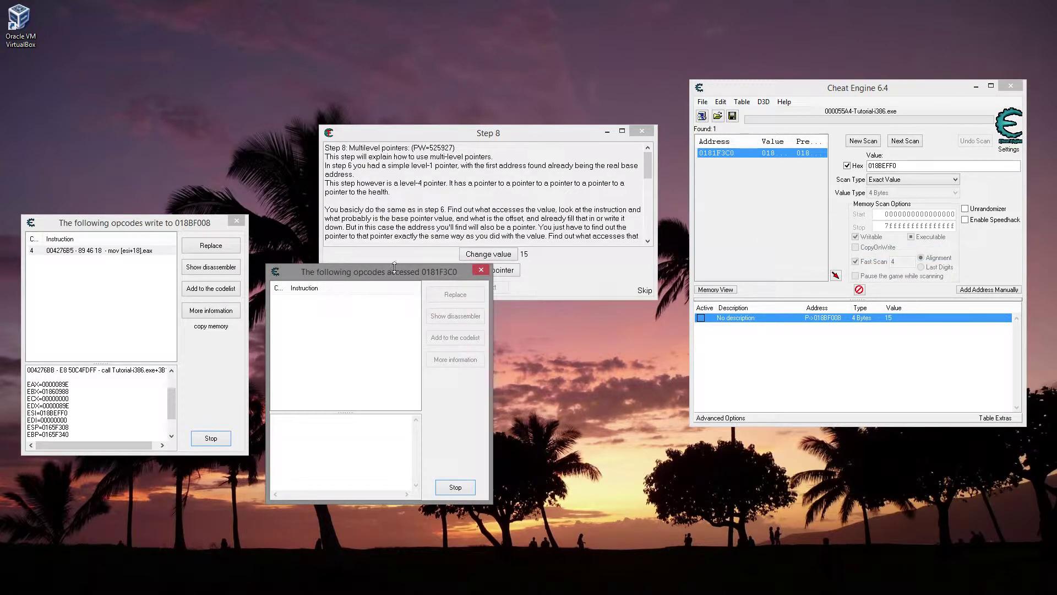
click(210, 438)
click(211, 438)
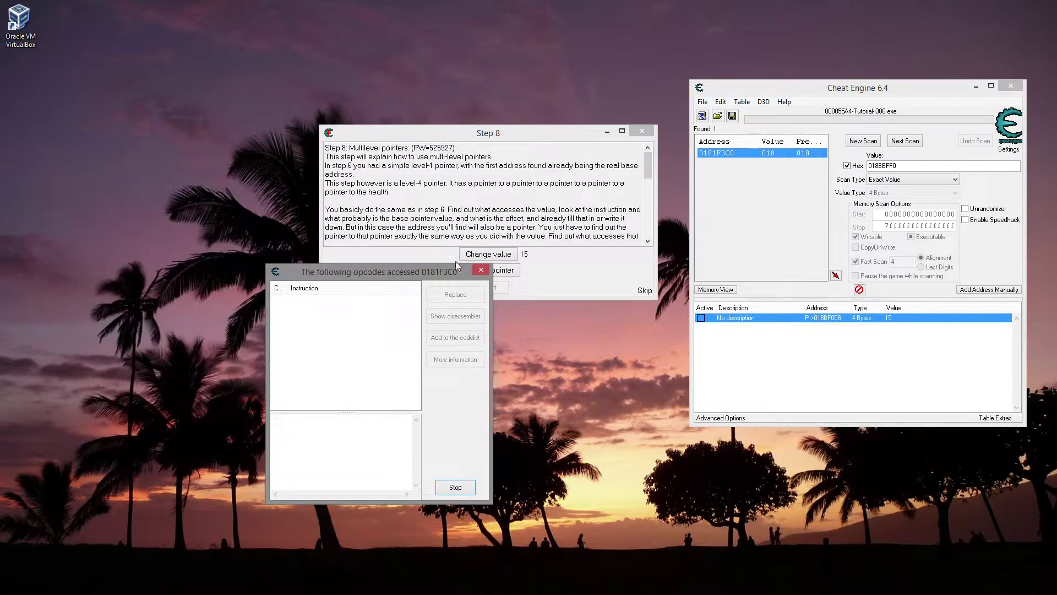
drag(447, 267, 345, 279)
click(497, 255)
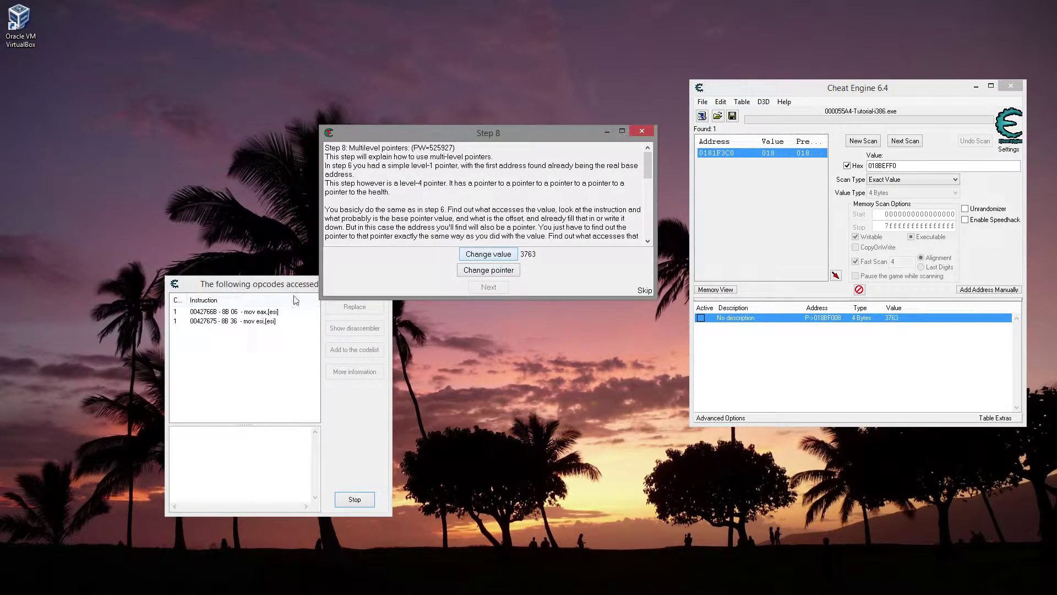
Step: Inspect Extra info for both caught instructions, mov eax,[esi] and mov esi,[esi] at 00427675
click(270, 321)
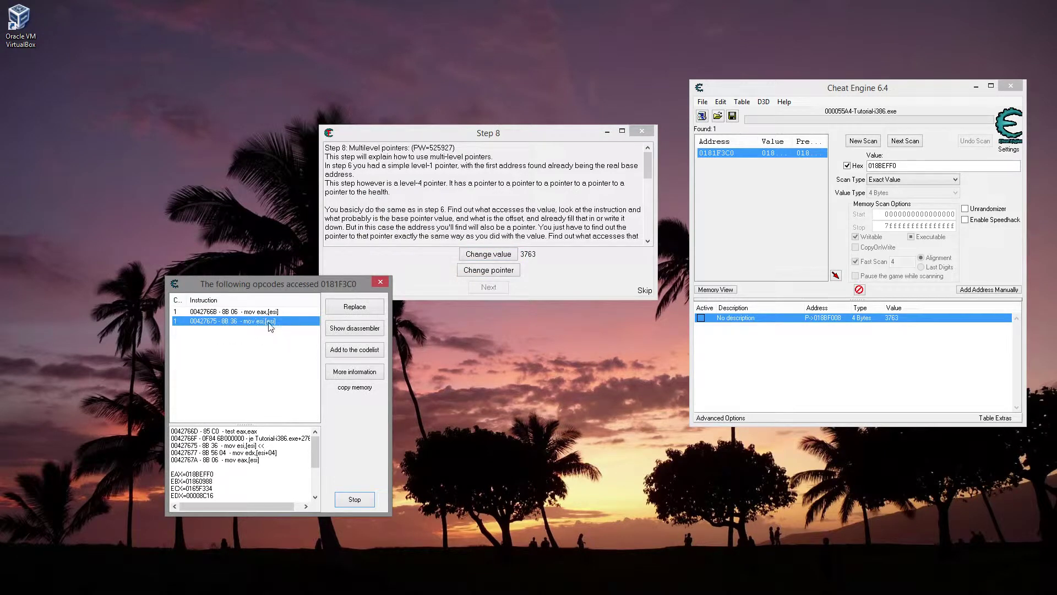
double_click(259, 312)
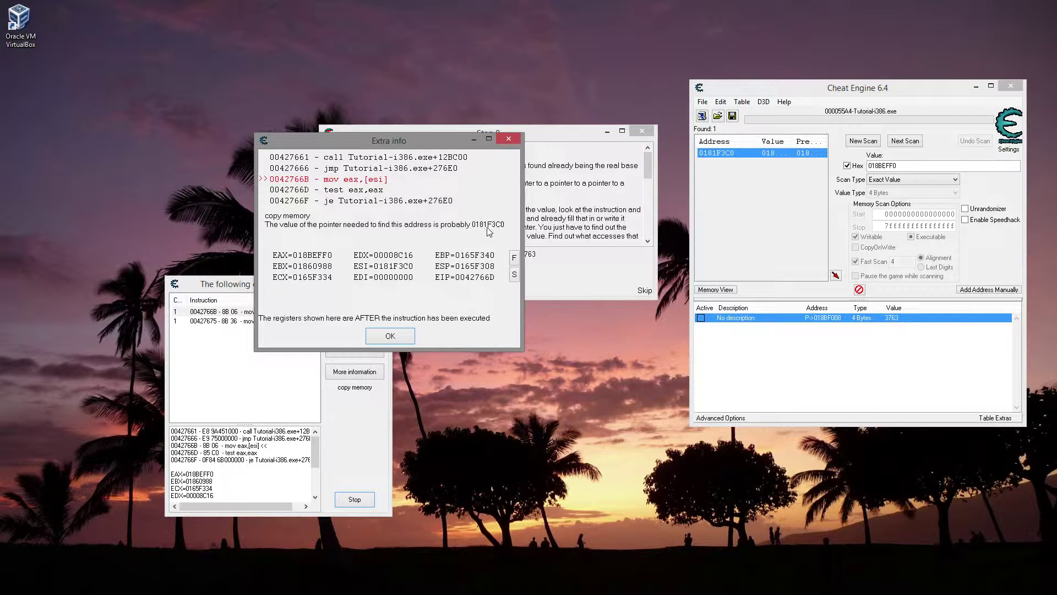
click(509, 139)
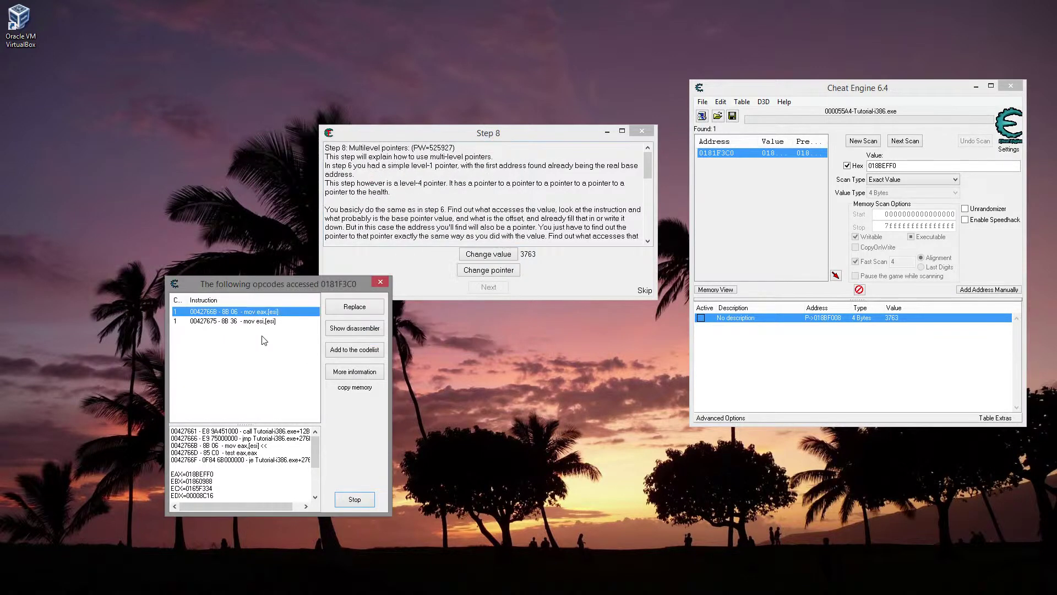
double_click(259, 321)
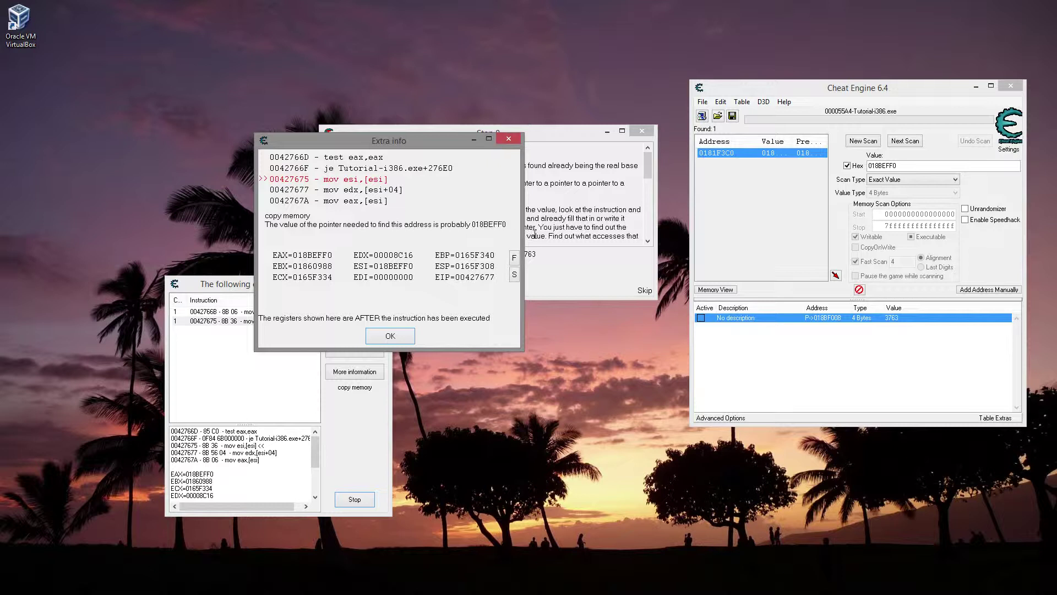
drag(420, 143, 403, 46)
Step: Clear the scan results with New Scan and close the instruction details
click(860, 141)
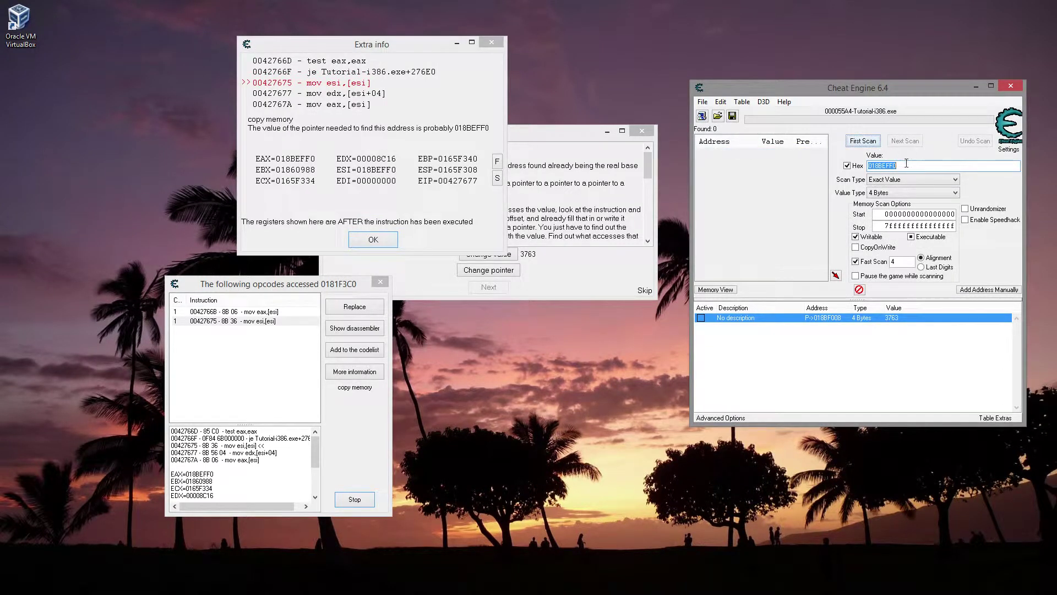
click(489, 44)
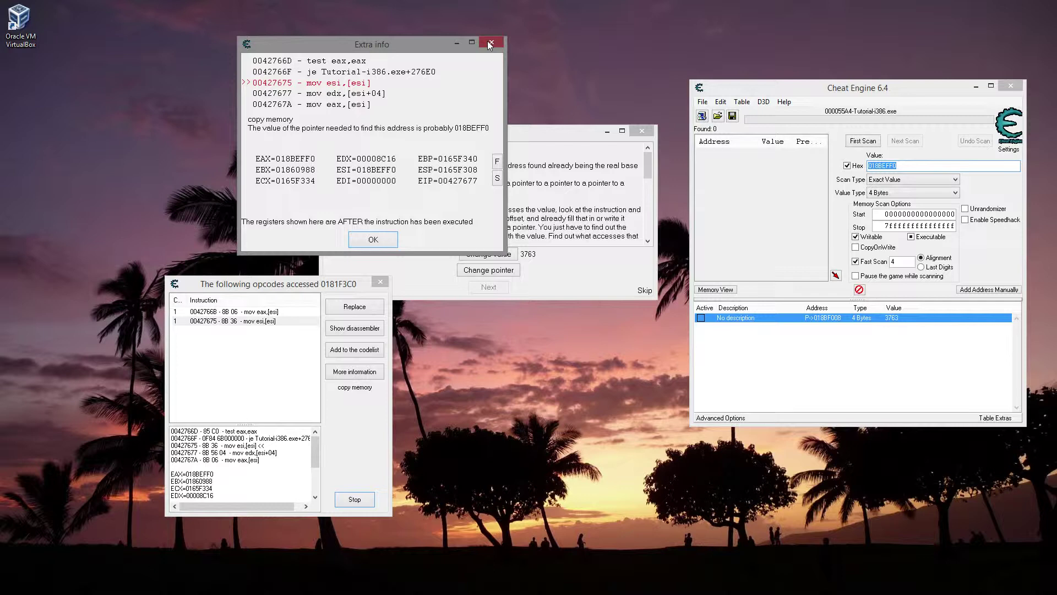
click(489, 44)
Step: Hex-scan for 0181F3C0 and add the found address 018AF0A4 to the address list
double_click(282, 311)
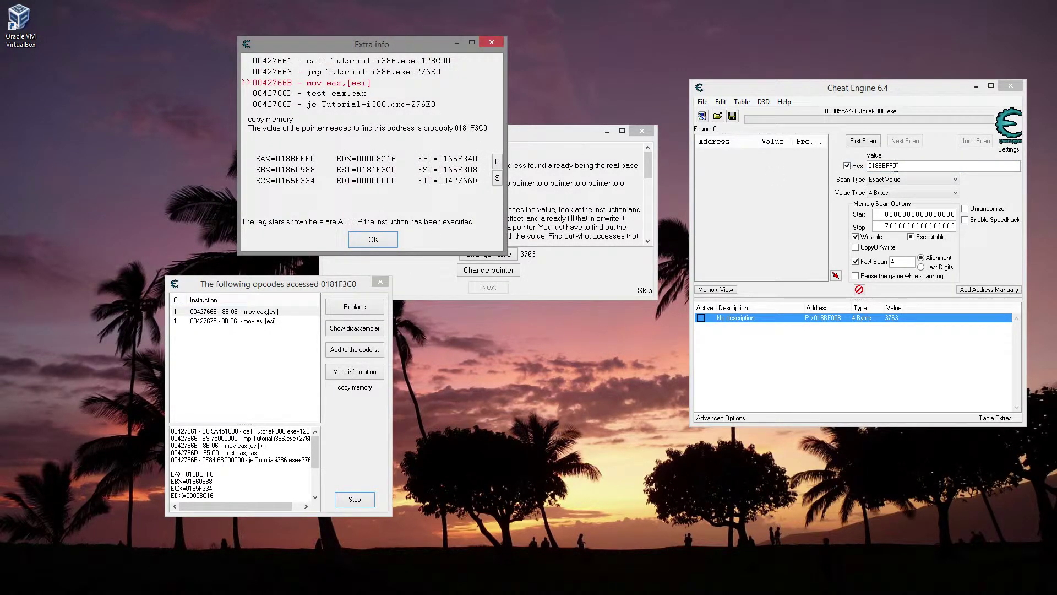
double_click(904, 166)
text(181)
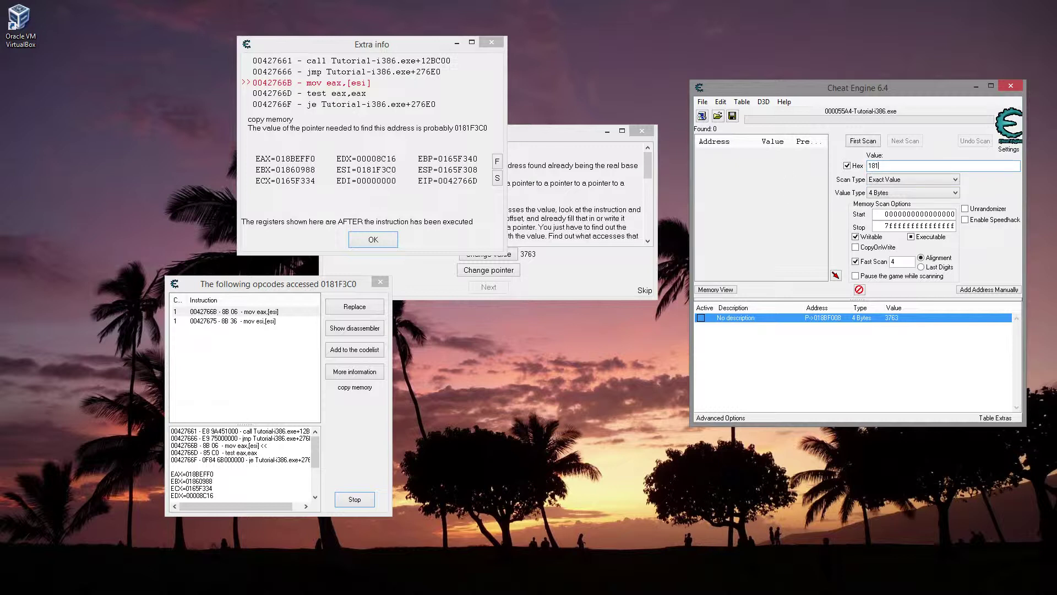
text(F)
key(BackSpace)
text(3C0)
key(Return)
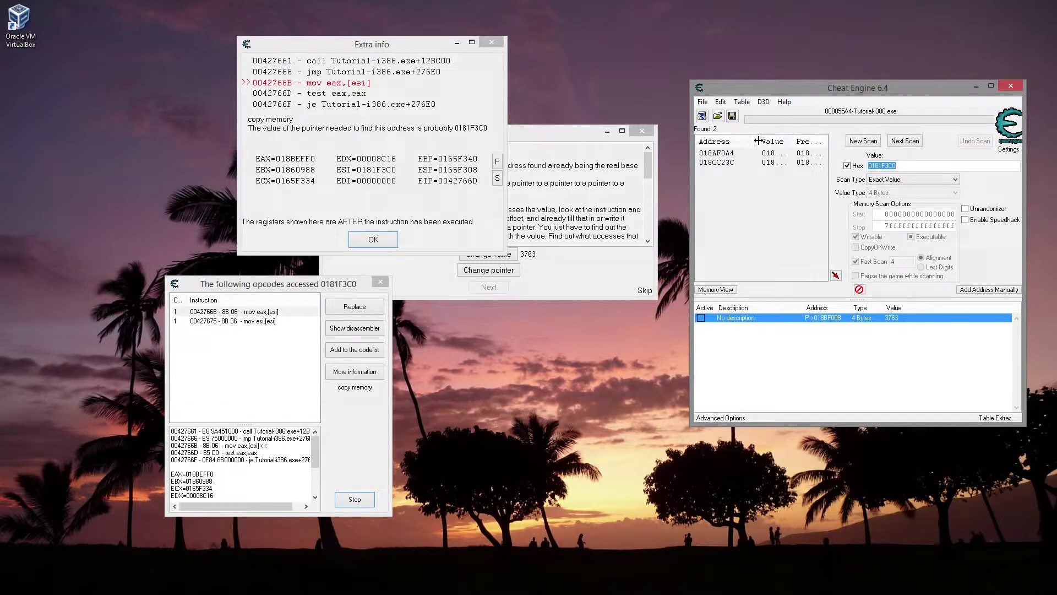
mouse_move(758, 141)
mouse_down()
mouse_move(820, 133)
mouse_move(812, 136)
mouse_up()
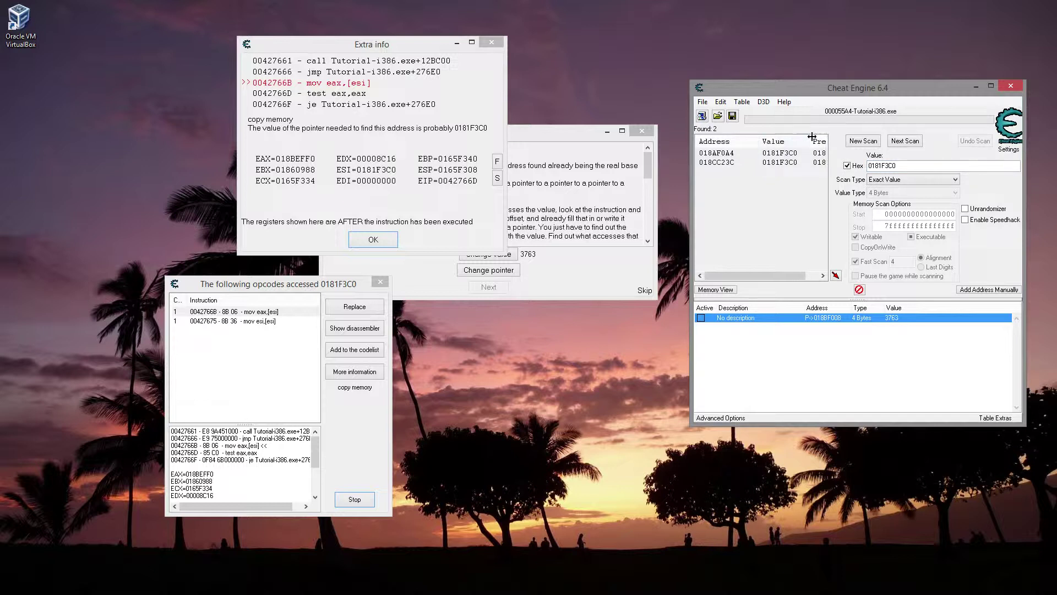
double_click(739, 152)
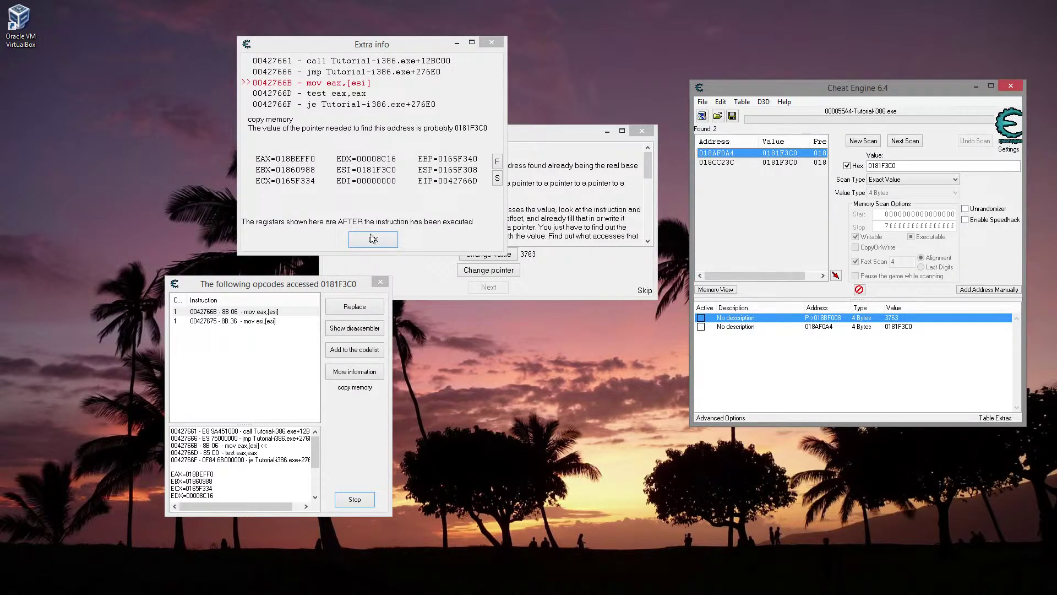
Step: Add a manual pointer from base 018AF0A4 with offsets 0 and 18, then delete the plain 018AF0A4 entry
click(373, 239)
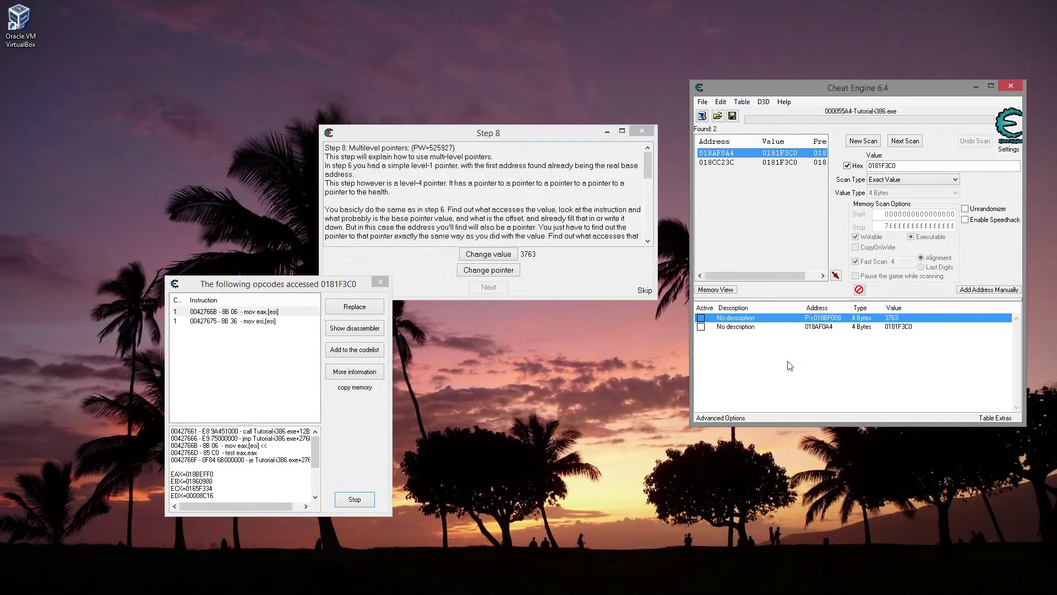
click(987, 290)
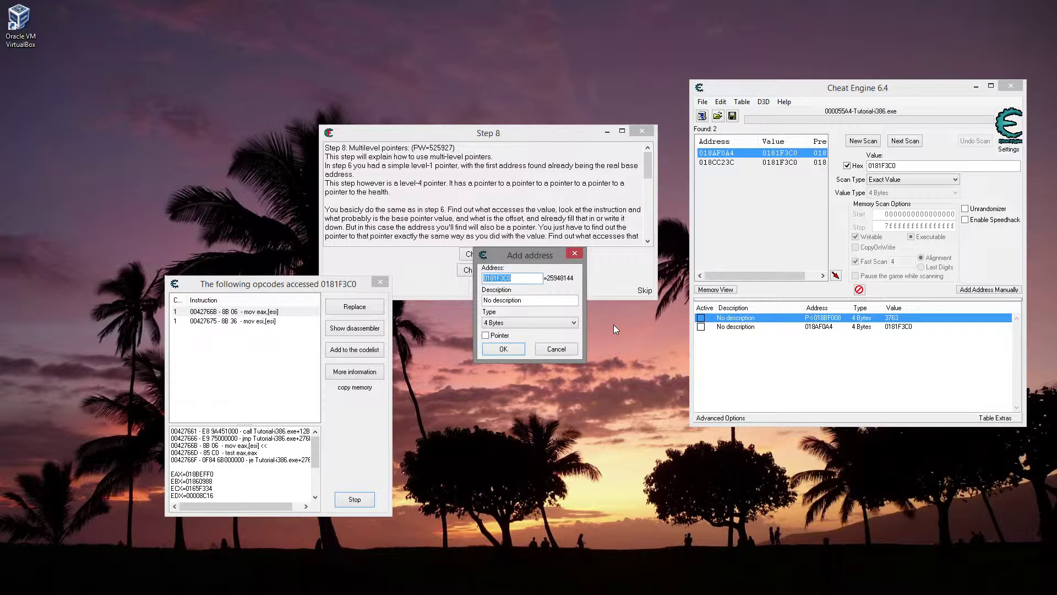
click(498, 335)
text(18)
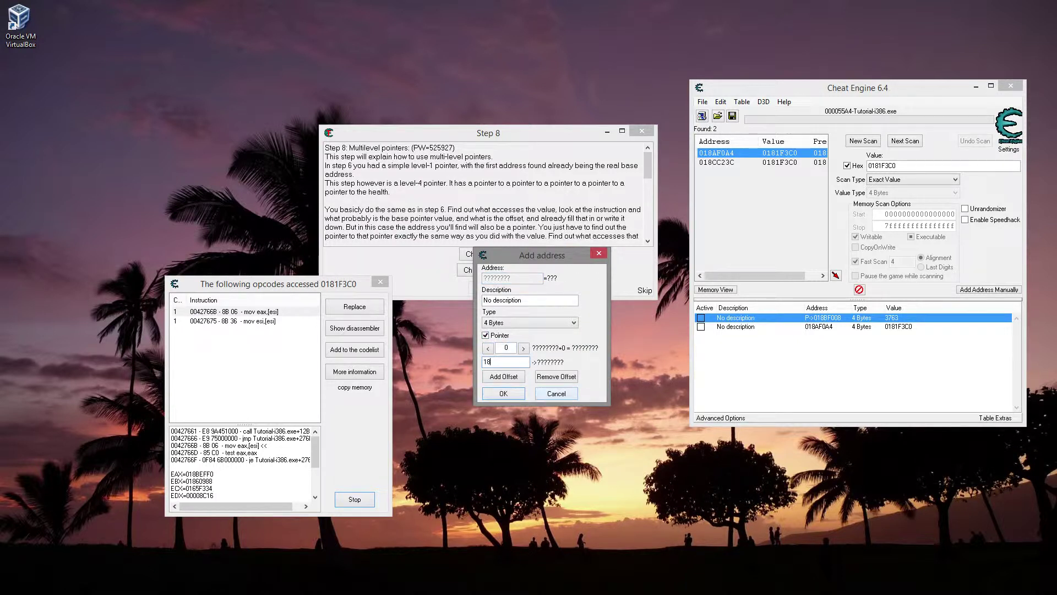
text(A)
text(0)
text(0)
text(A4)
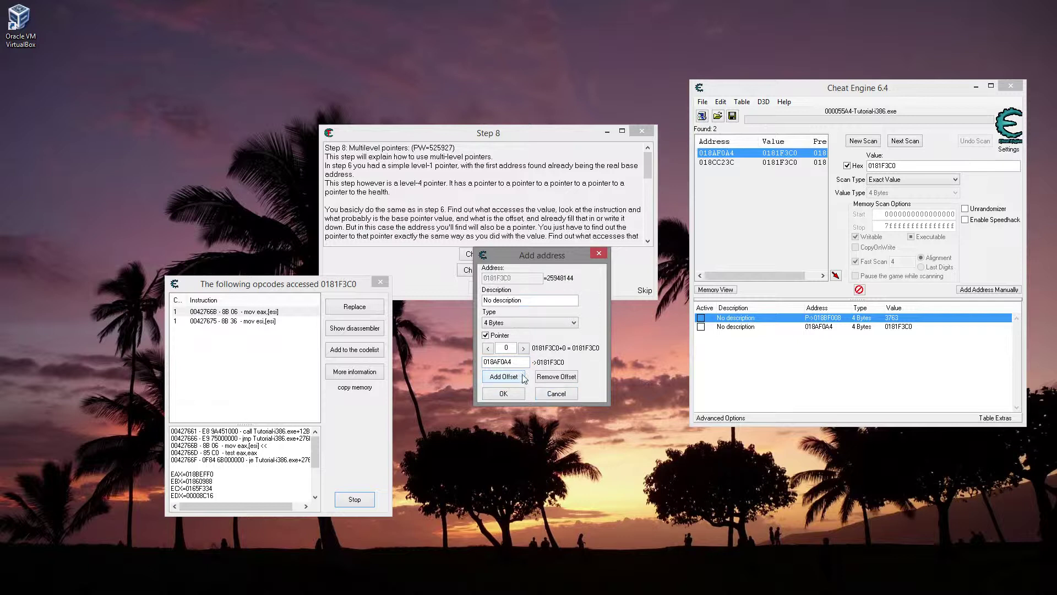
click(504, 376)
double_click(506, 348)
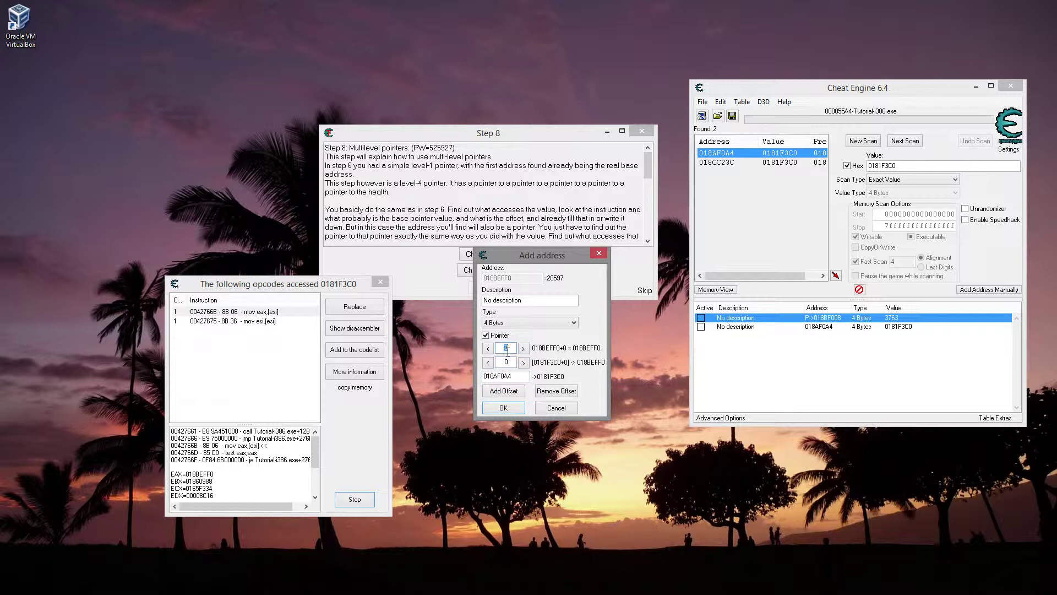
text(18)
click(517, 410)
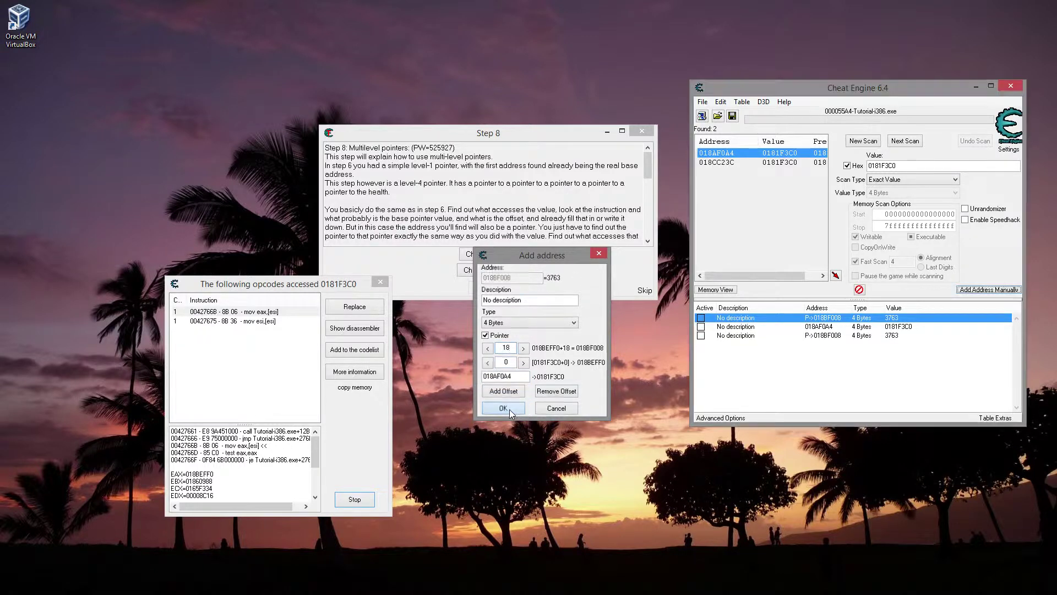
click(888, 326)
key(Delete)
Step: Confirm the entry removal and have the Step 8 tutorial change its health value
key(Escape)
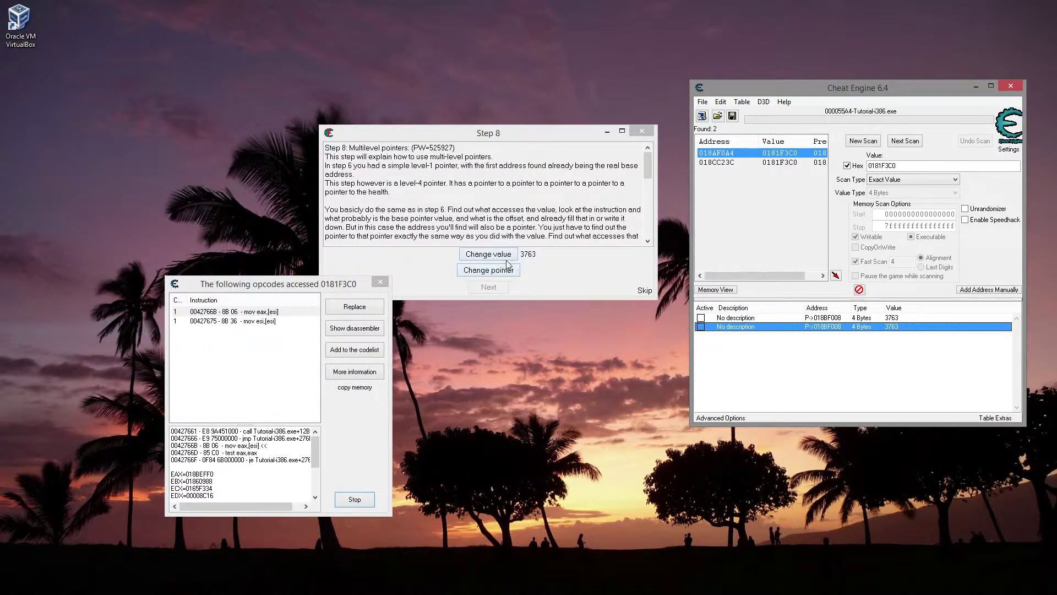
click(510, 259)
click(511, 259)
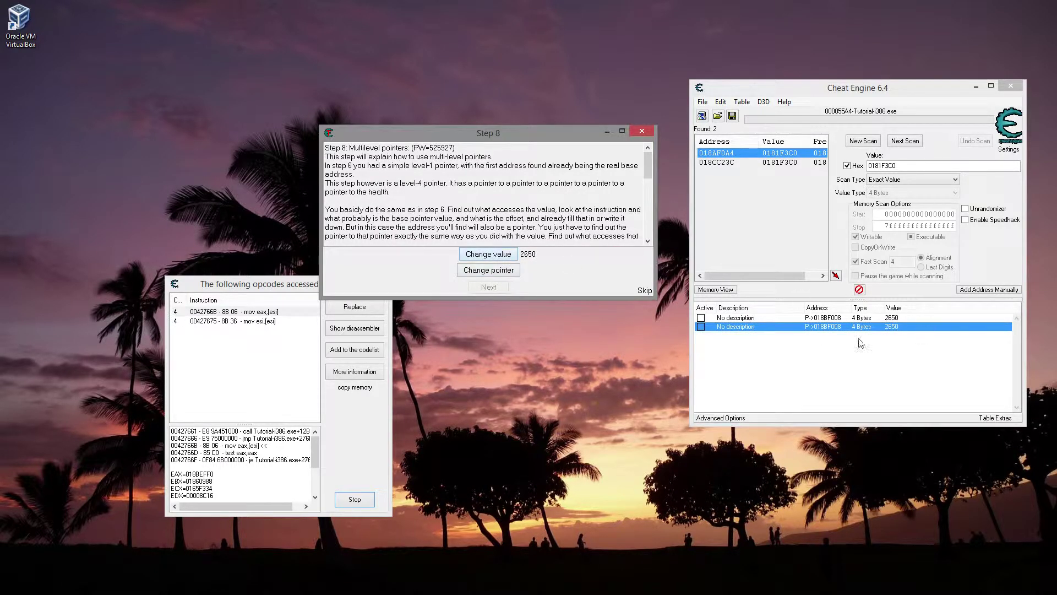
Step: Review both pointer entries' offsets, confirming each now reads 2650 at 018BF008
double_click(824, 326)
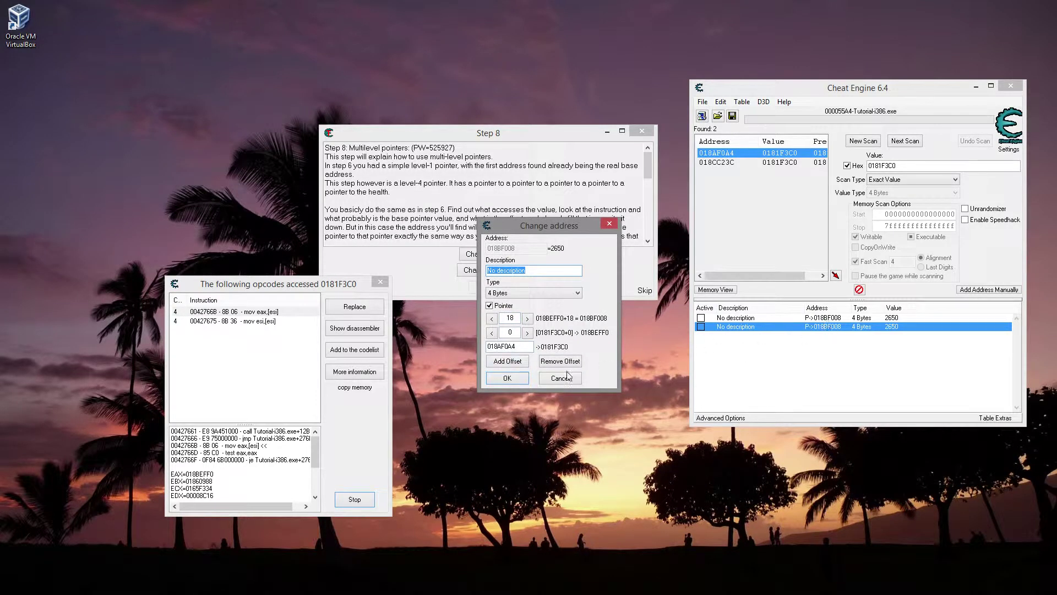
click(507, 378)
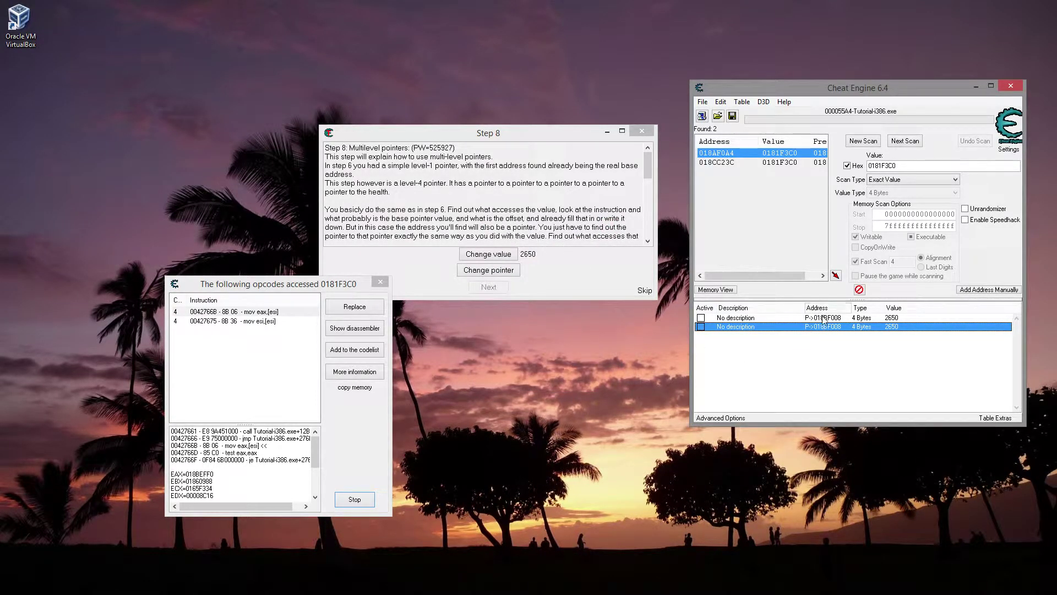
double_click(823, 317)
click(526, 372)
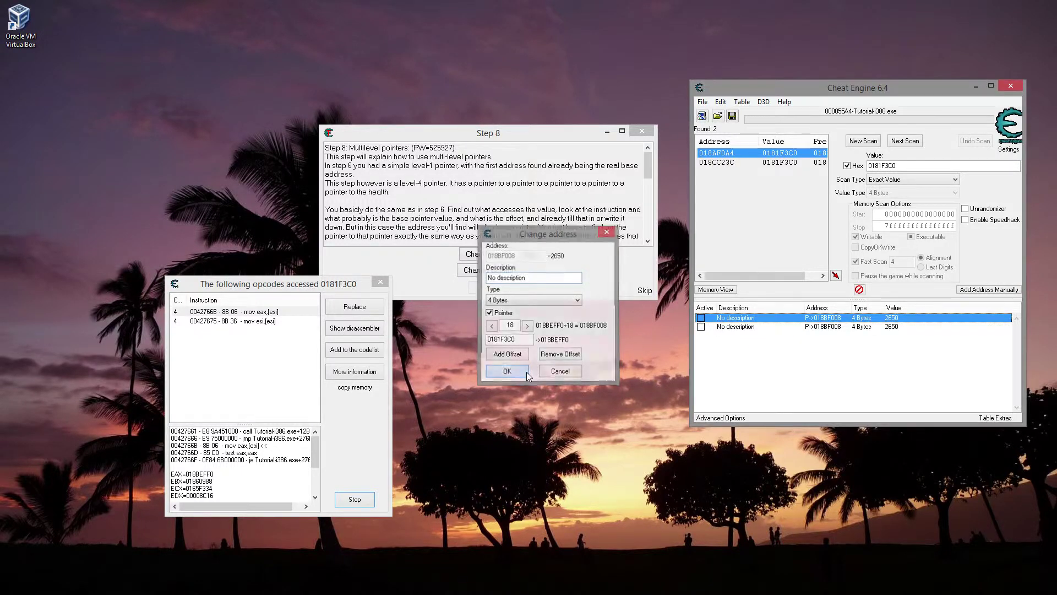
double_click(823, 327)
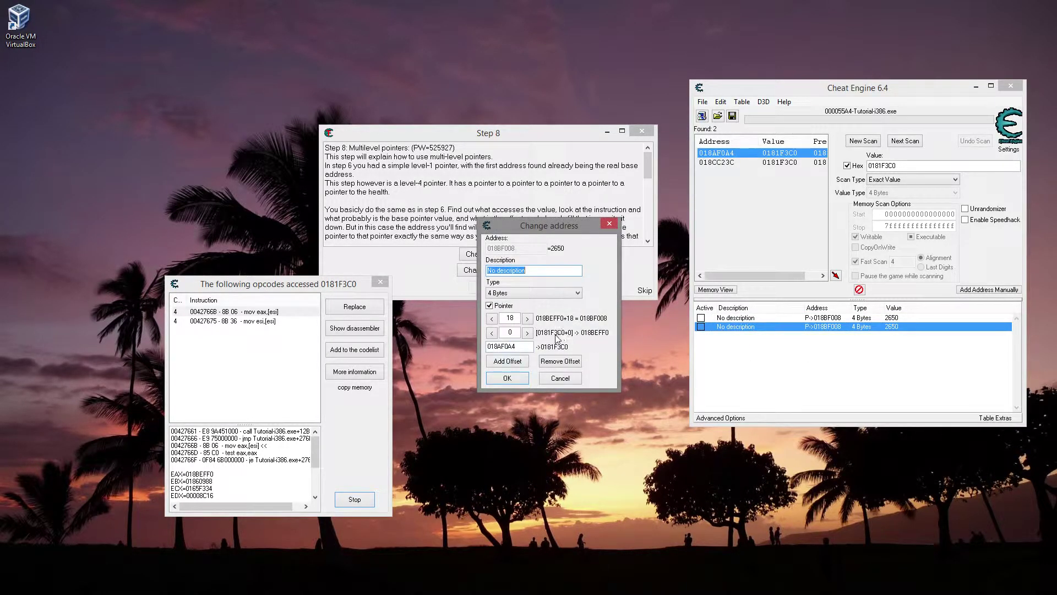
click(507, 378)
double_click(821, 328)
click(504, 379)
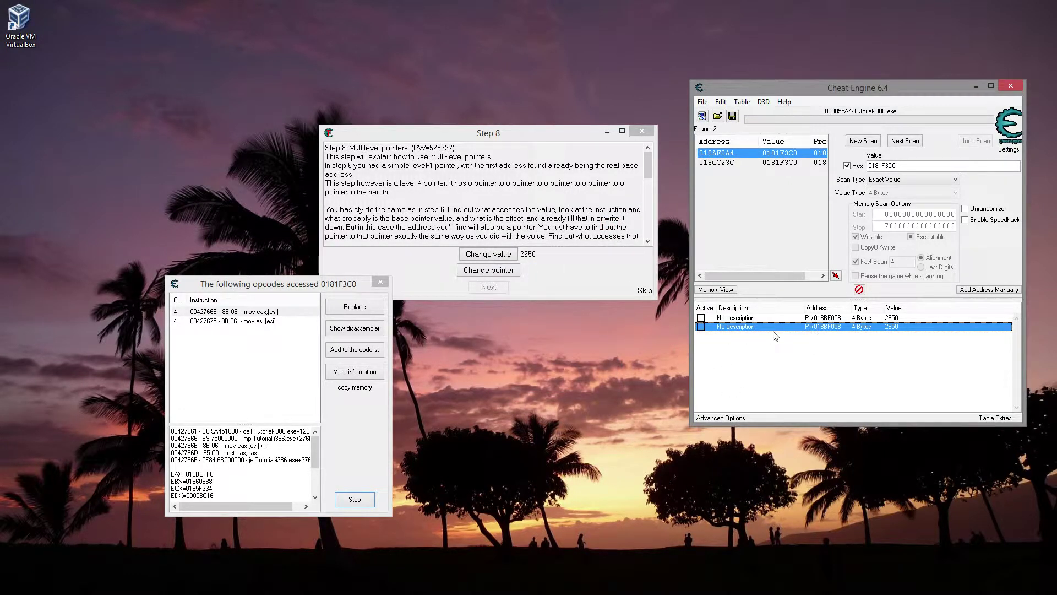
Step: Add scan result 018CC23C to the address list
click(770, 164)
click(771, 154)
click(760, 164)
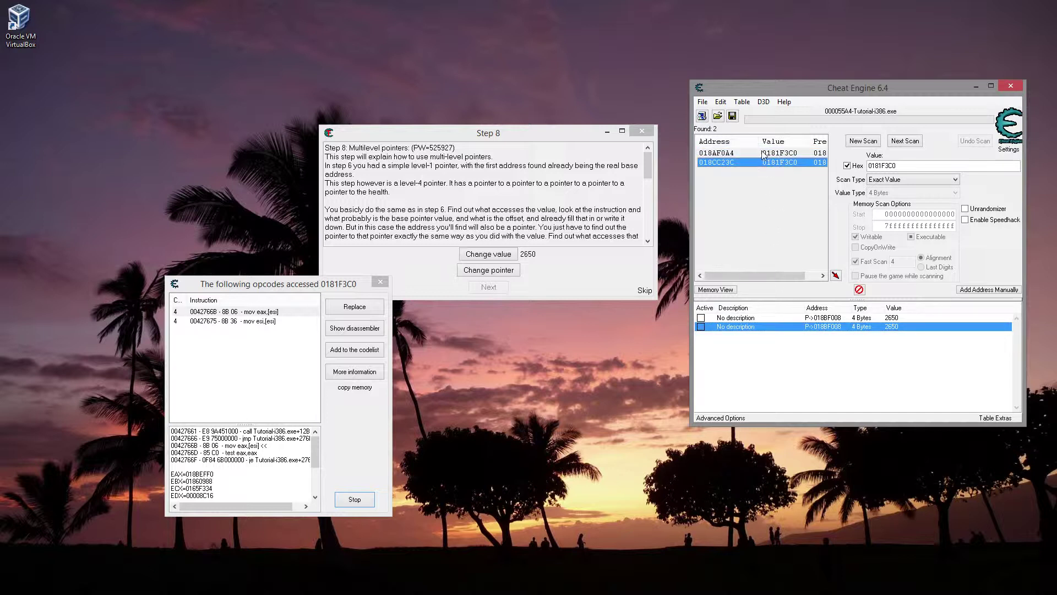
click(712, 154)
click(712, 164)
click(713, 156)
click(732, 162)
double_click(732, 162)
Step: Delete the 018CC23C entry and request what accesses the health pointer entry
click(826, 336)
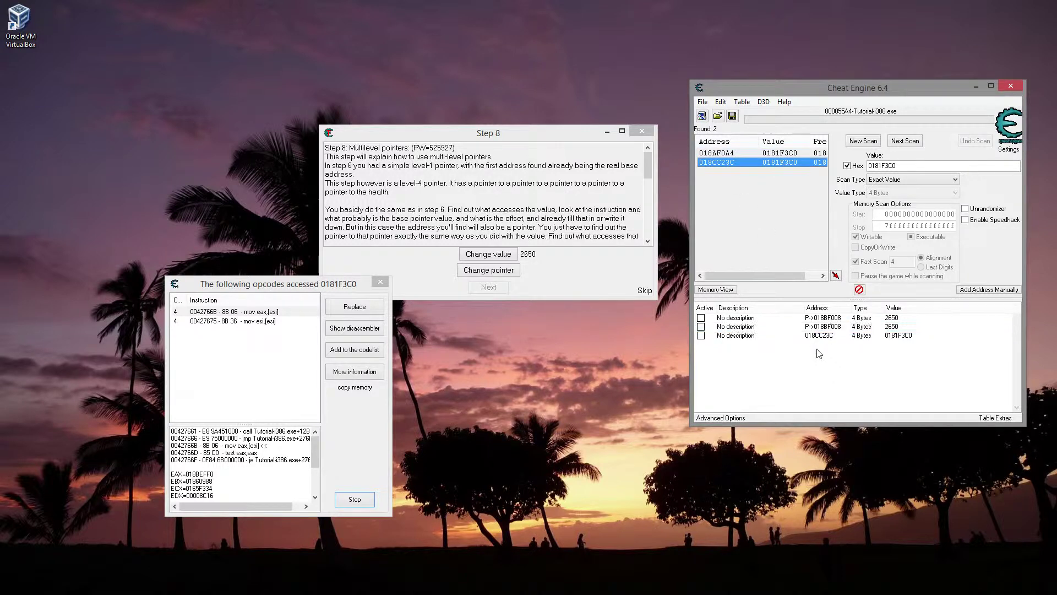
key(Delete)
key(Return)
right_click(831, 331)
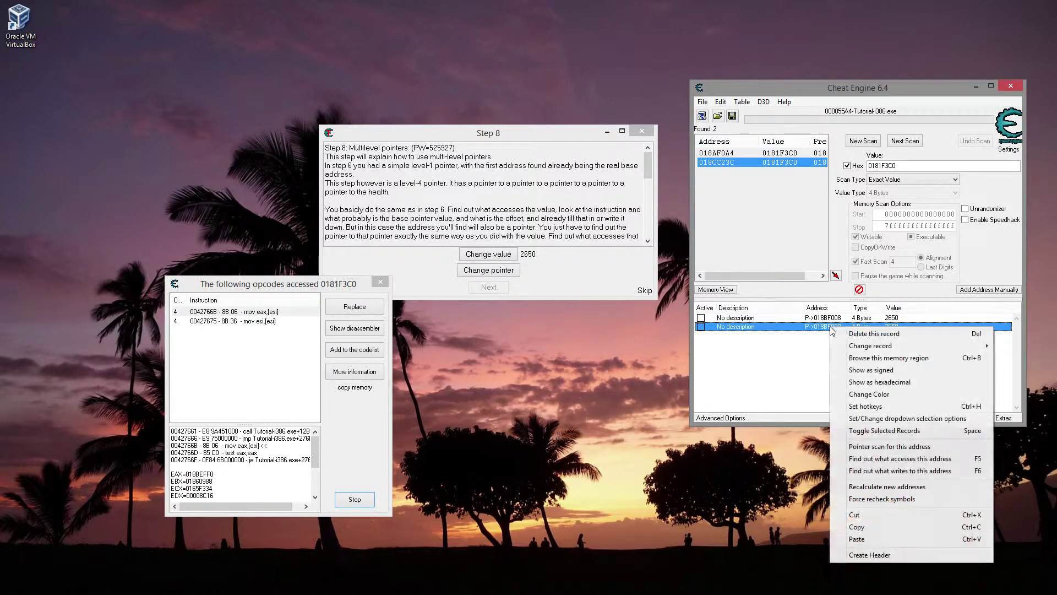
click(883, 464)
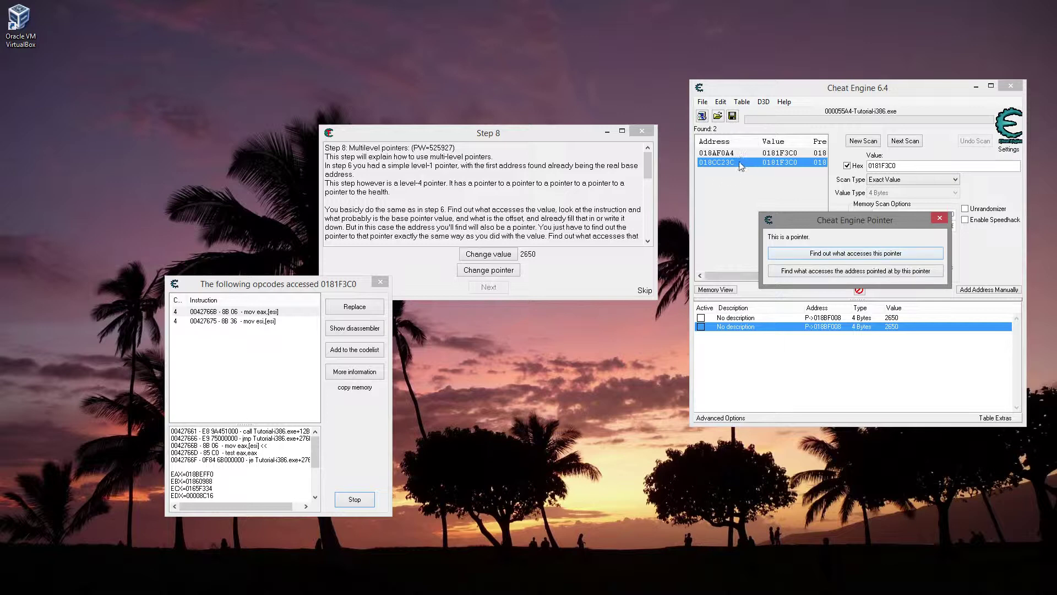
Step: Track accesses to pointer 018AF0A4 and view mov eax,[esi+14] details, suggesting pointer 018AF090
click(850, 254)
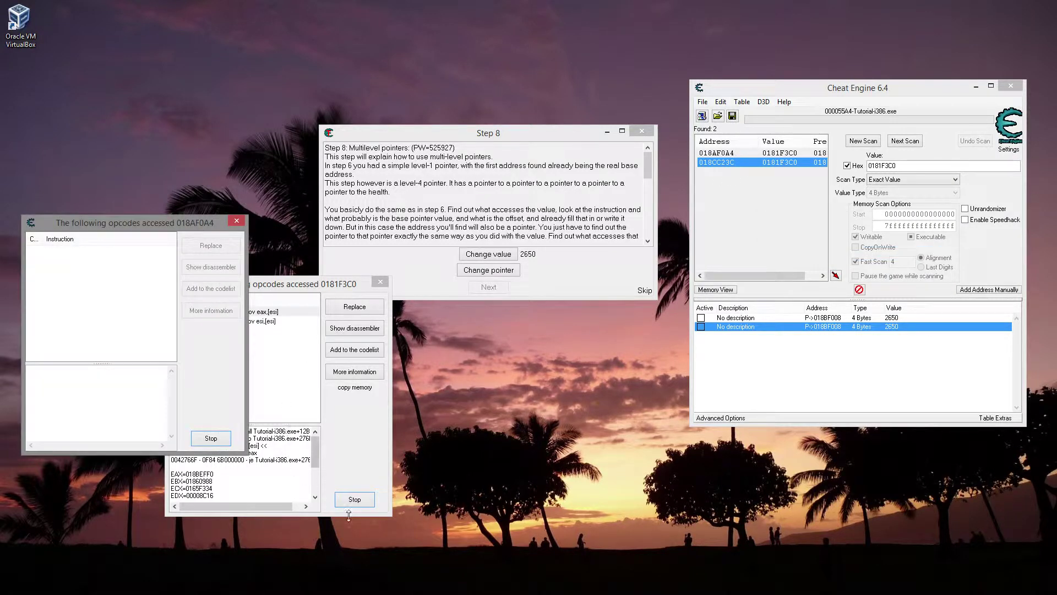
click(359, 500)
click(361, 503)
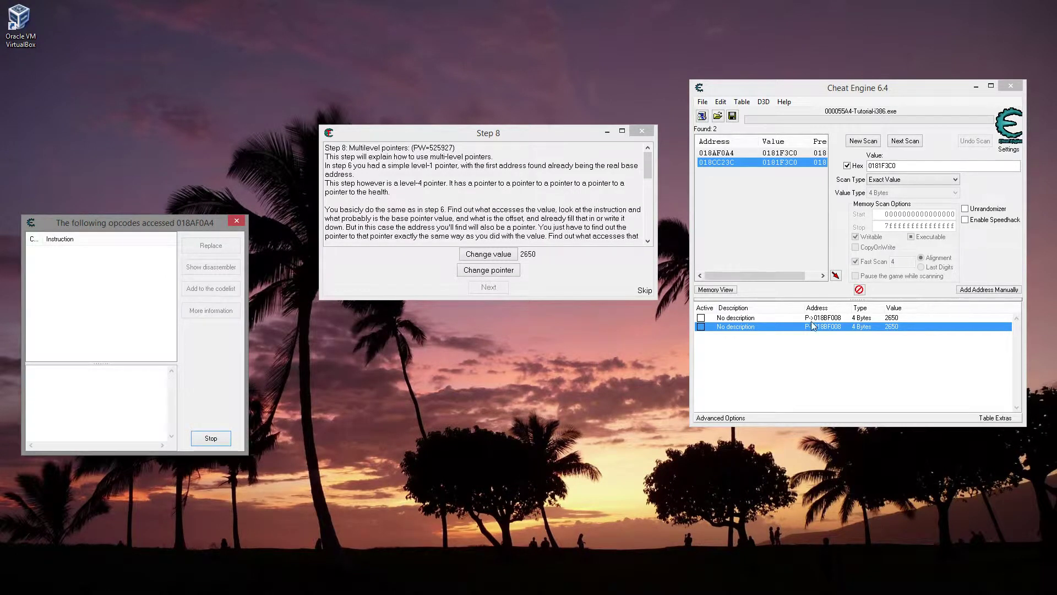
click(489, 270)
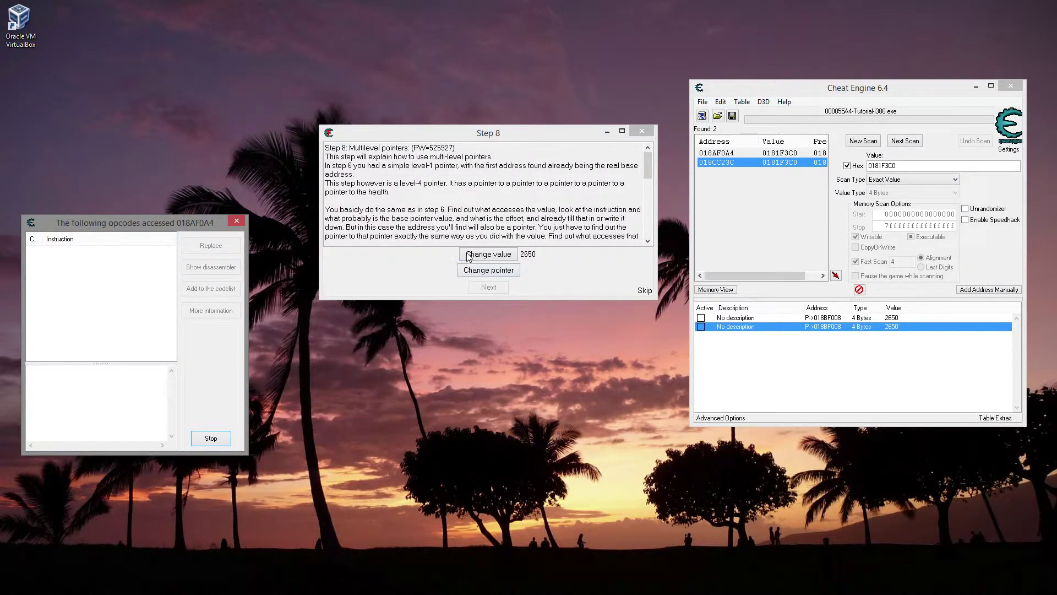
click(210, 438)
click(122, 253)
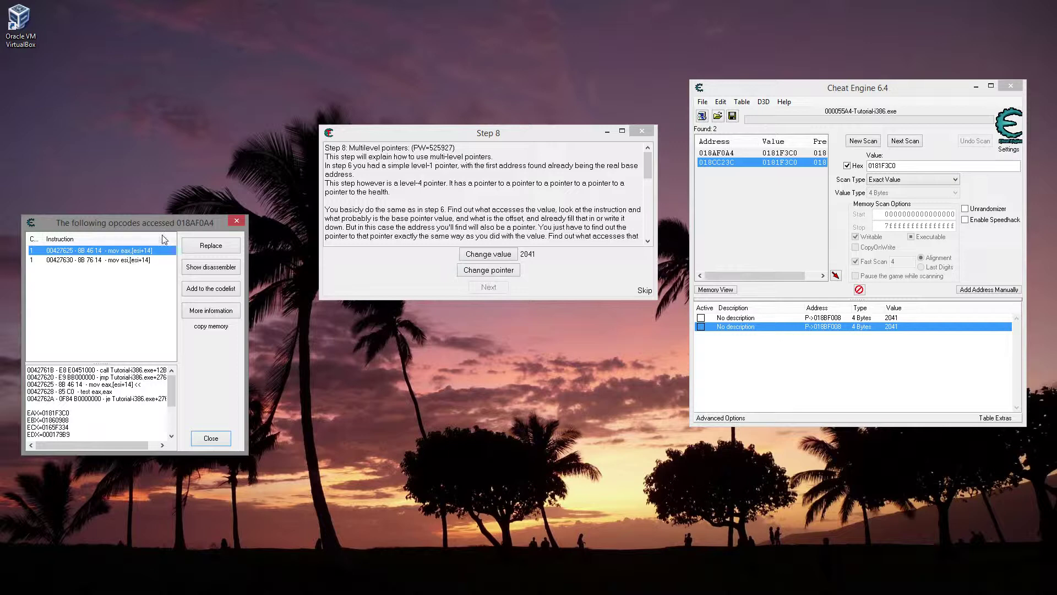
double_click(142, 253)
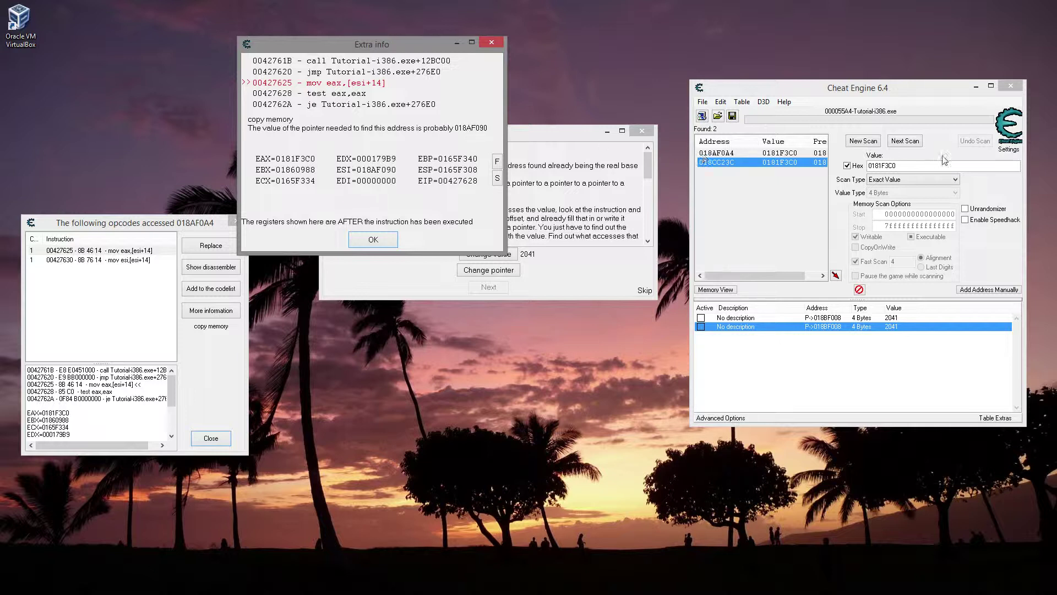
Step: Run a new hex scan for 018AF090 and select its single result, 0184A2CC
click(787, 168)
click(863, 141)
text(018)
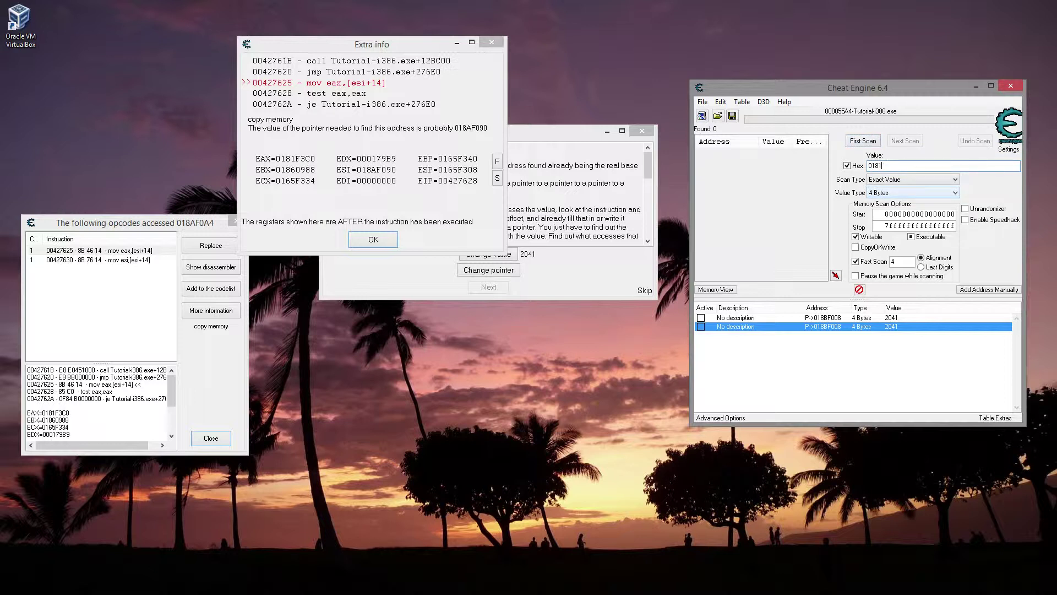
text(A)
text(F090)
key(Return)
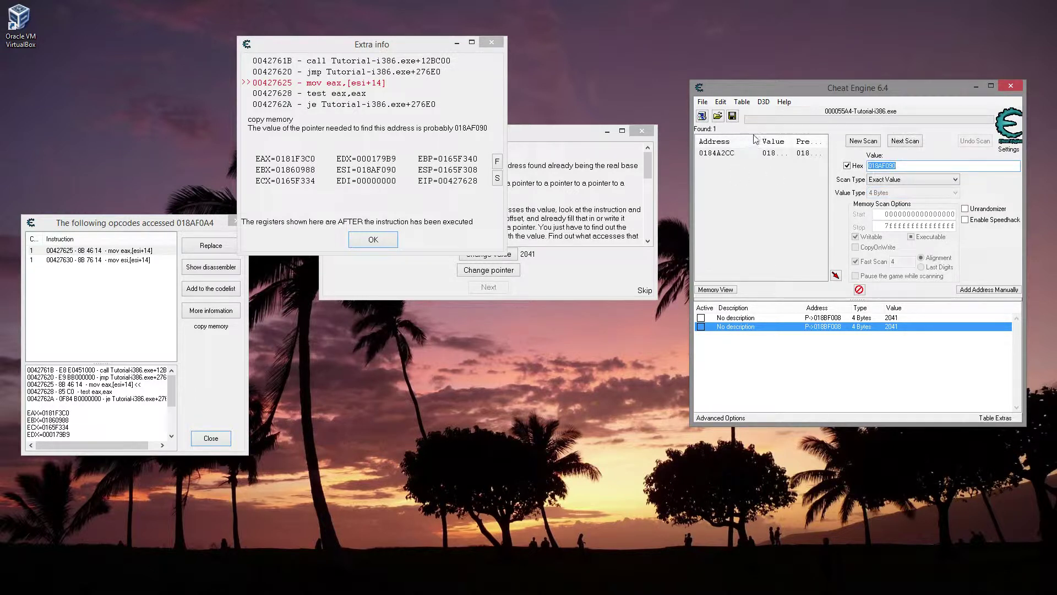
drag(758, 141, 820, 144)
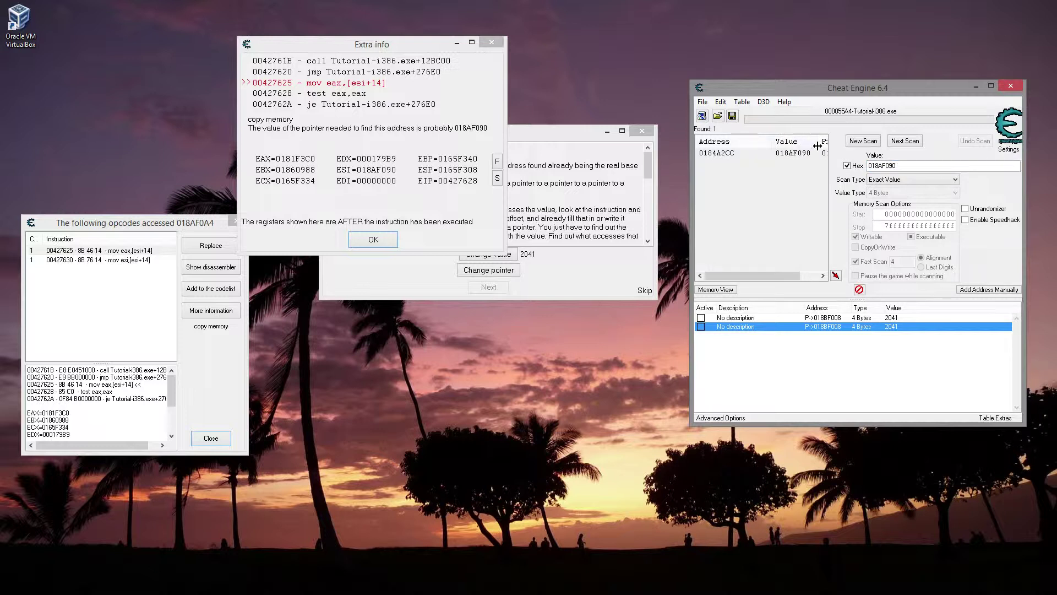
click(720, 155)
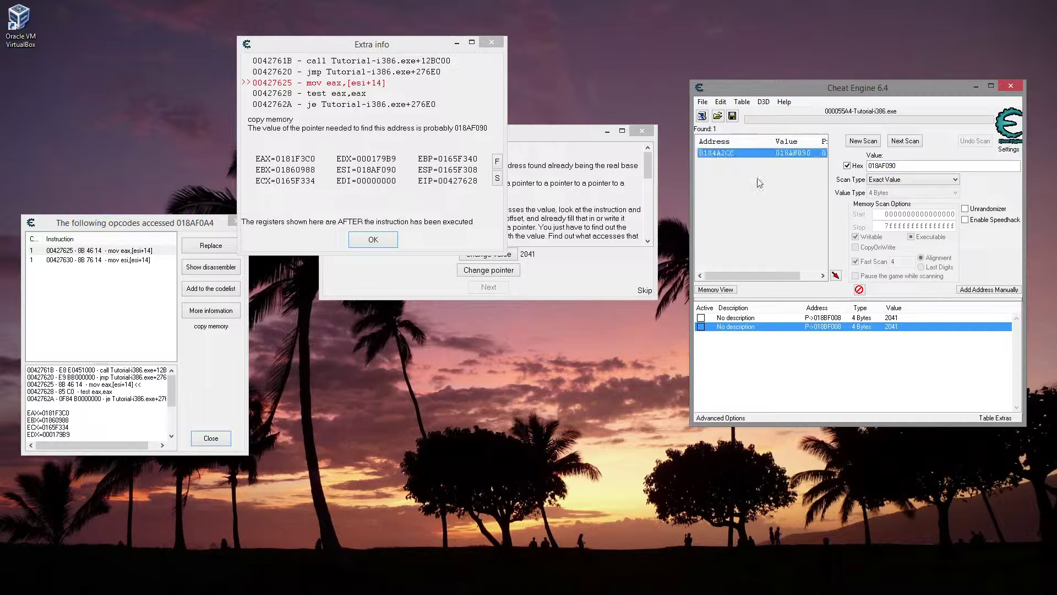
Step: Set up a manual three-level pointer with offsets 14, 0, 18 and base 0184A2CC
click(1008, 292)
click(485, 334)
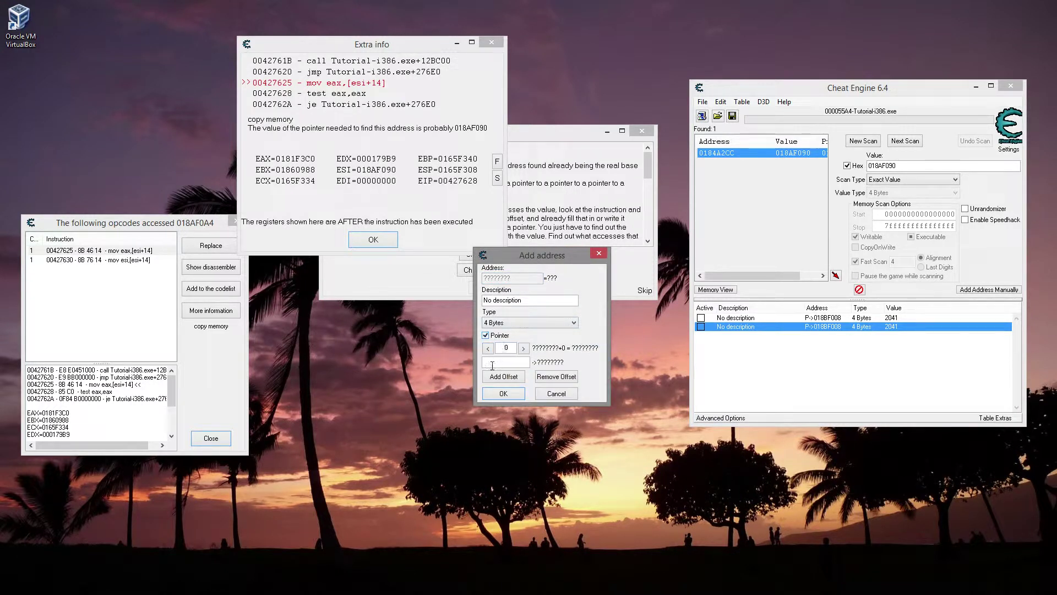
click(493, 378)
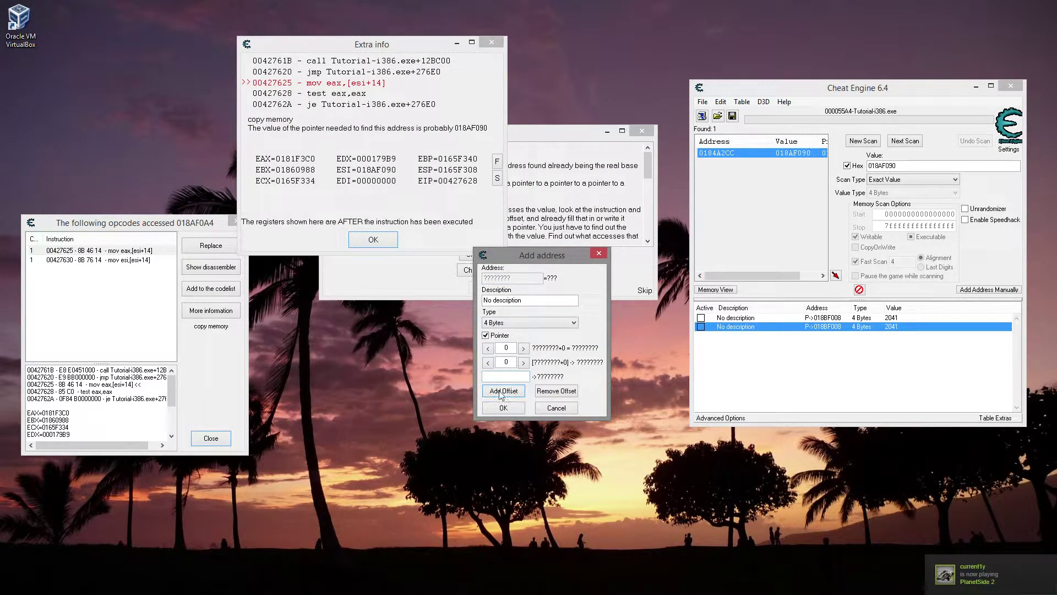
click(501, 394)
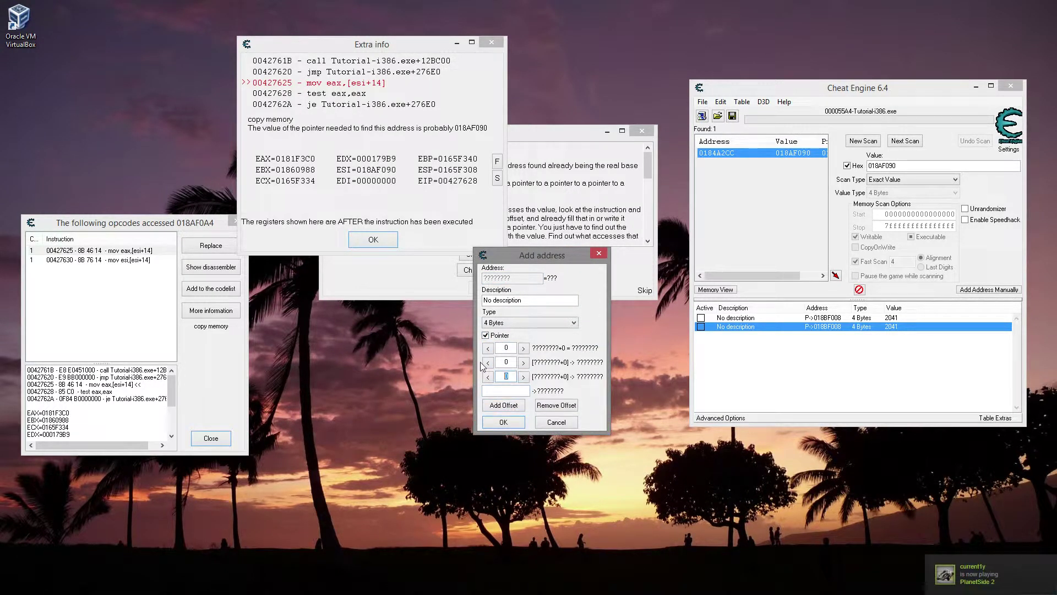
text(14)
text(8)
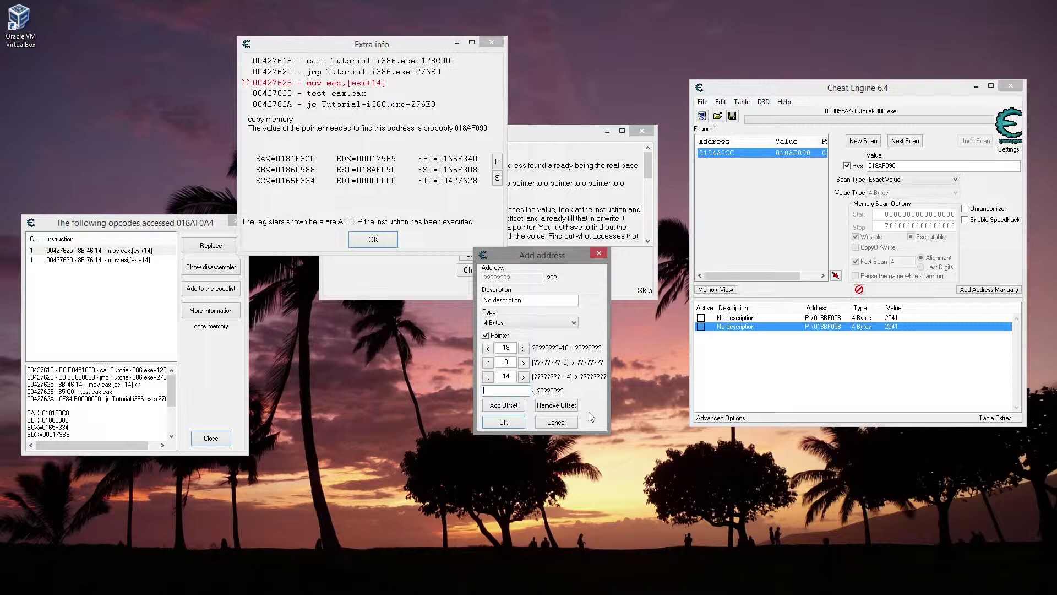
text(0184)
text(A2CC)
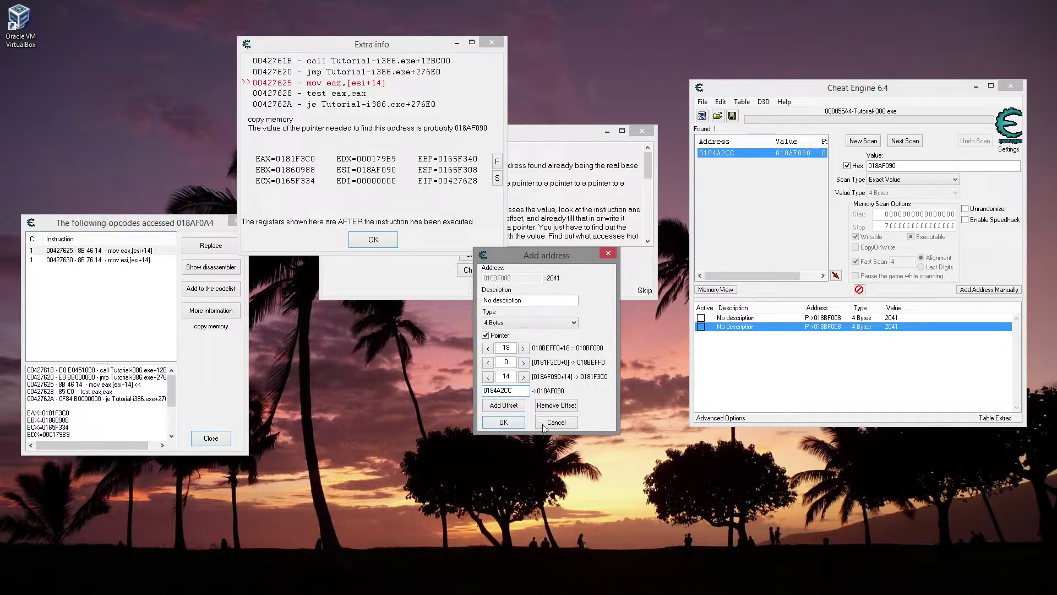
Step: Save the 0184A2CC pointer entry reading 2041 and check each entry's offsets
click(504, 422)
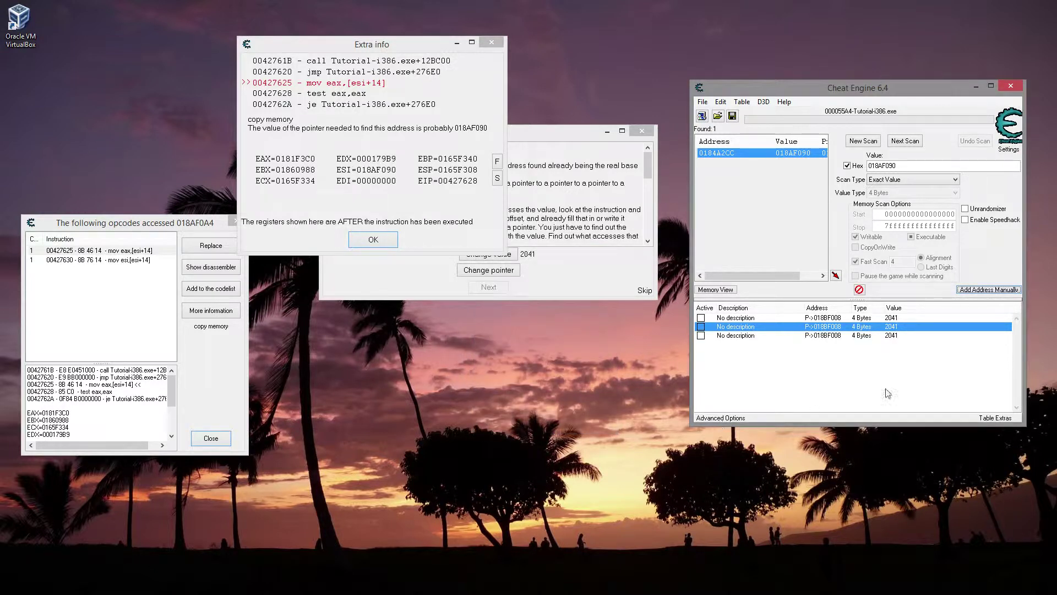
double_click(820, 336)
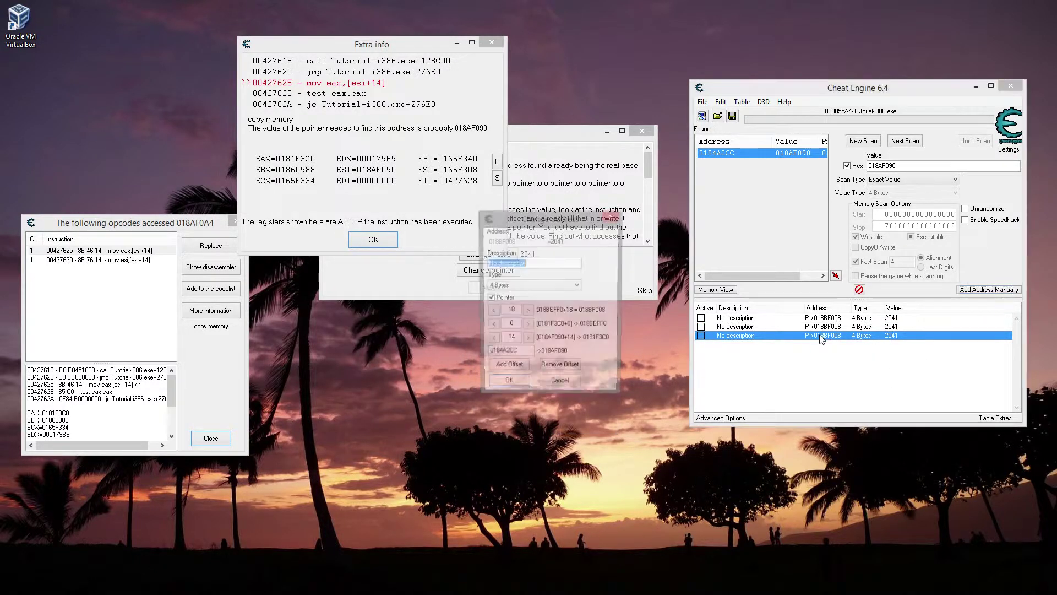
click(507, 388)
click(493, 385)
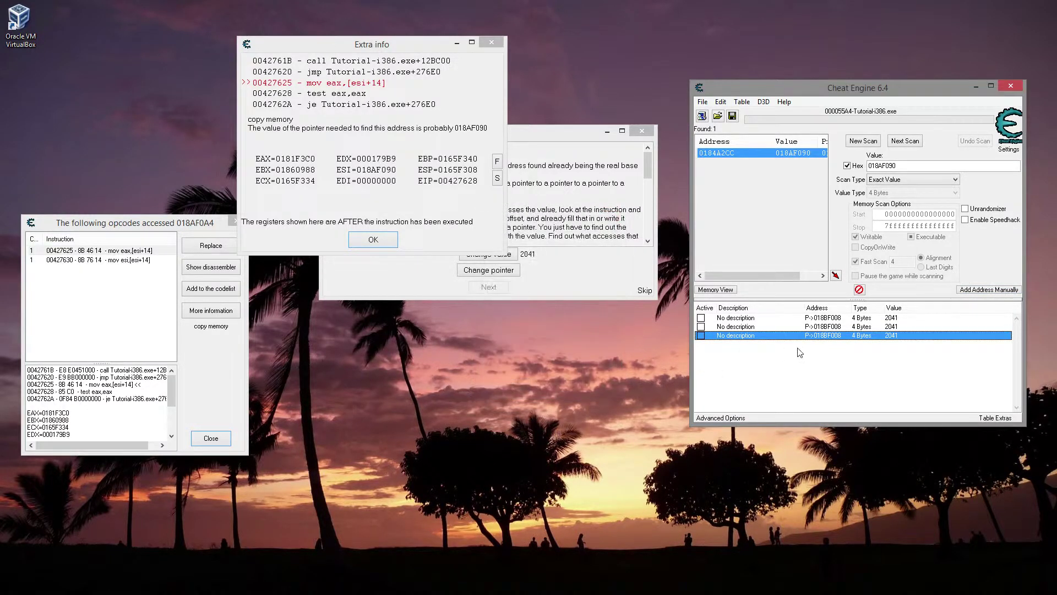
double_click(821, 327)
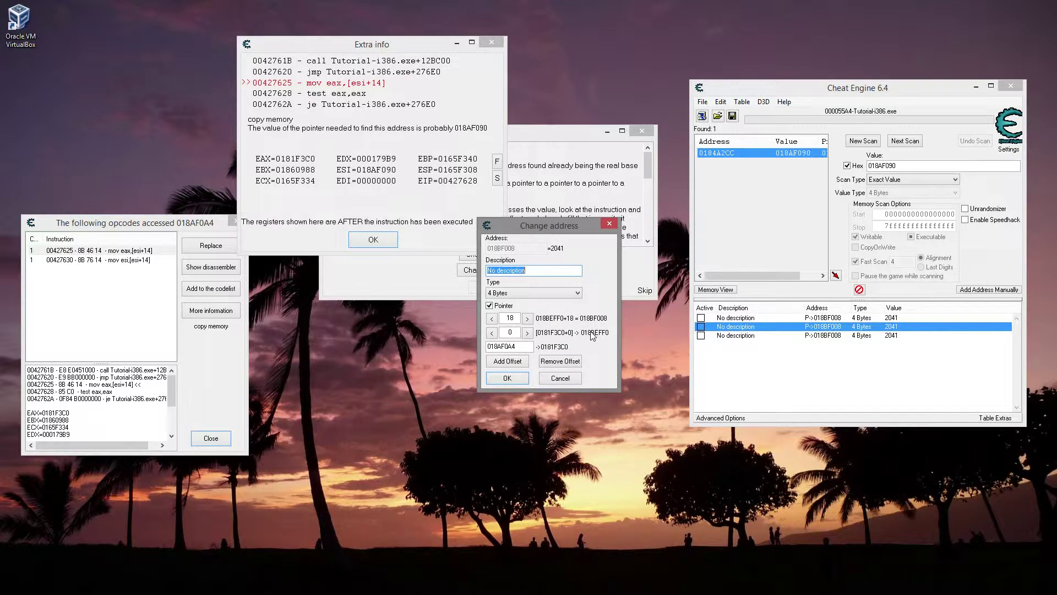
click(503, 380)
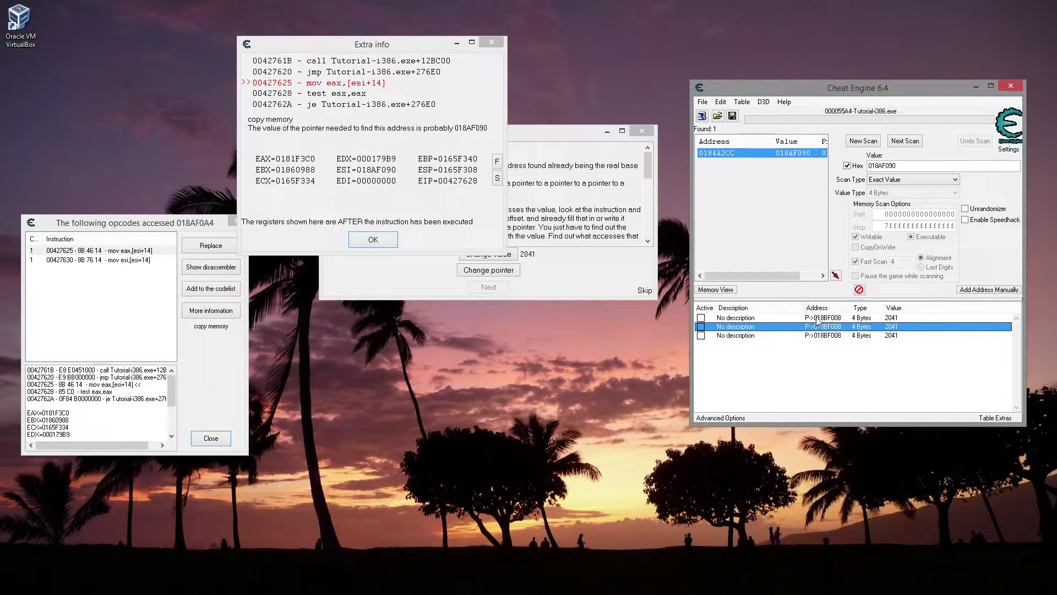
double_click(819, 319)
click(514, 373)
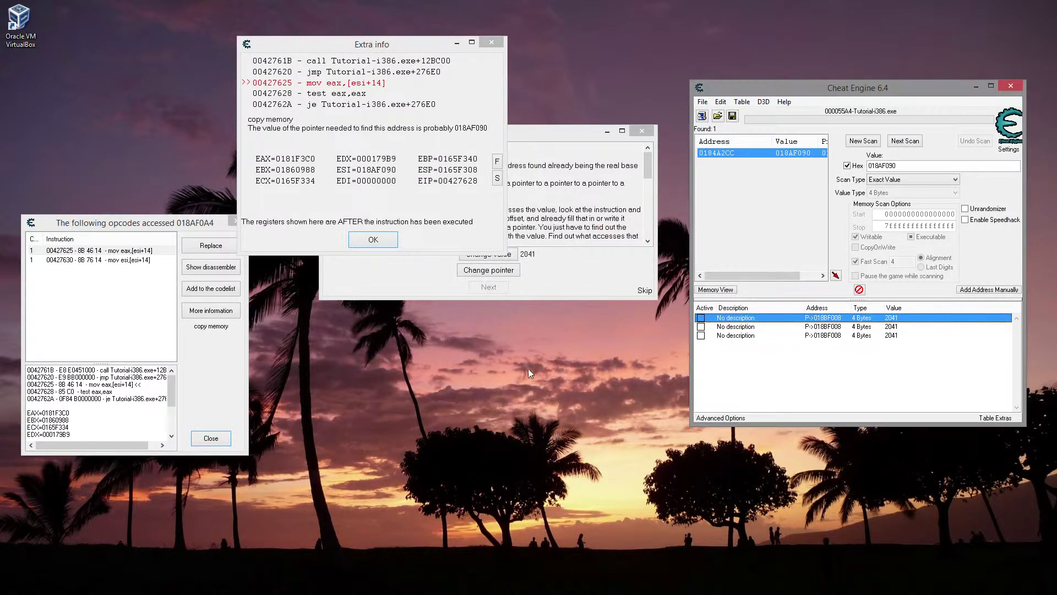
Step: Reopen the third, second and first entries' settings once more, leaving them unchanged
click(829, 337)
double_click(829, 337)
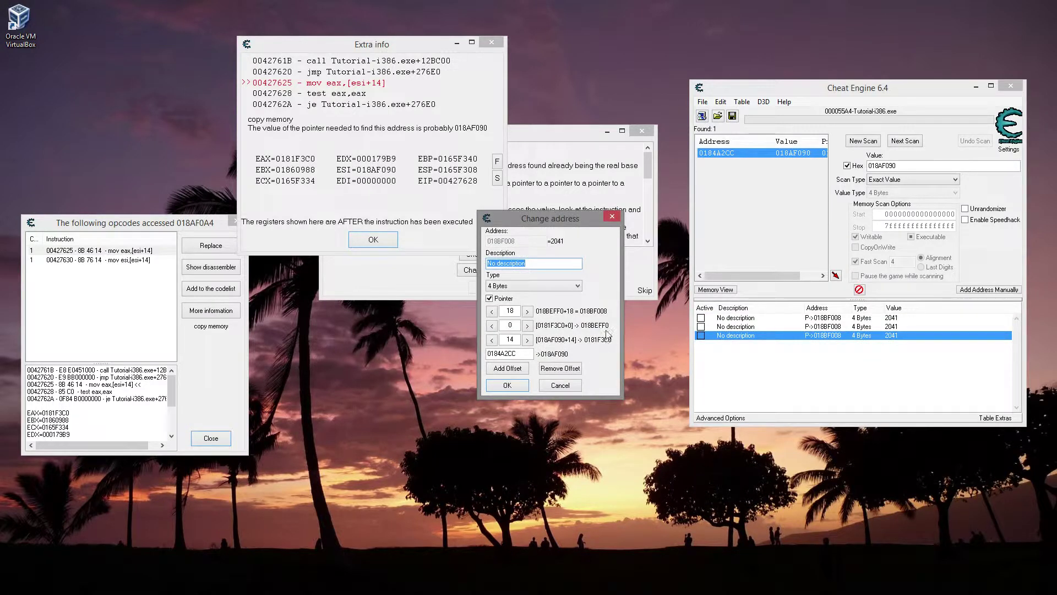
click(519, 387)
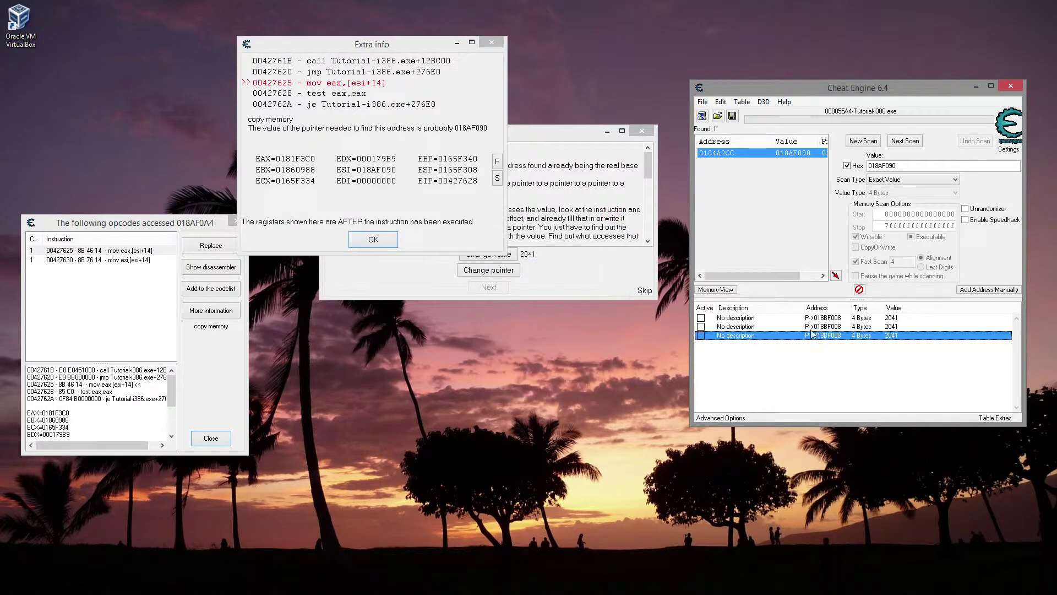
double_click(828, 327)
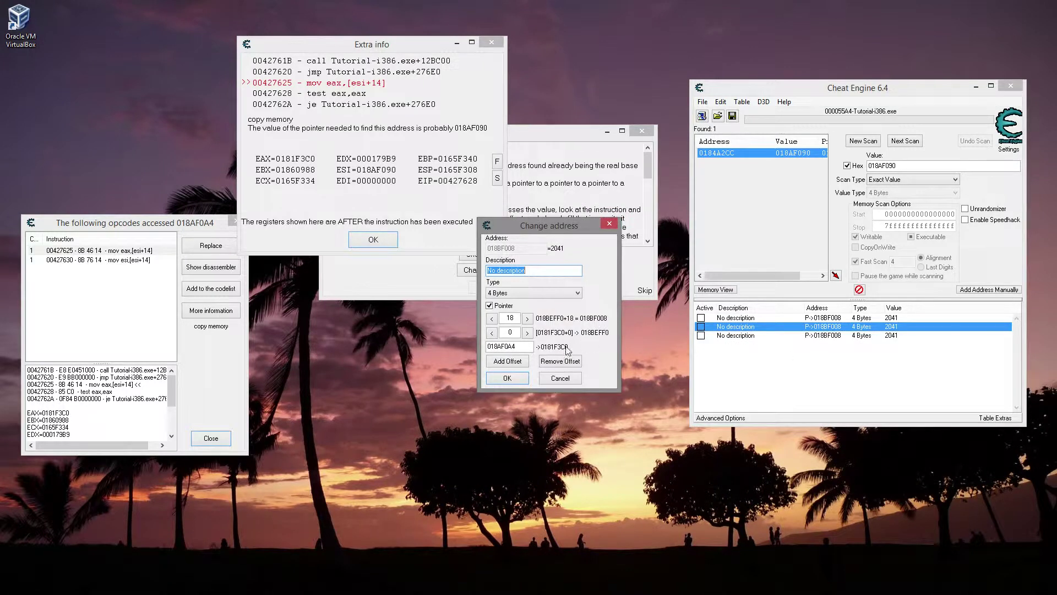
click(508, 378)
click(820, 320)
double_click(820, 319)
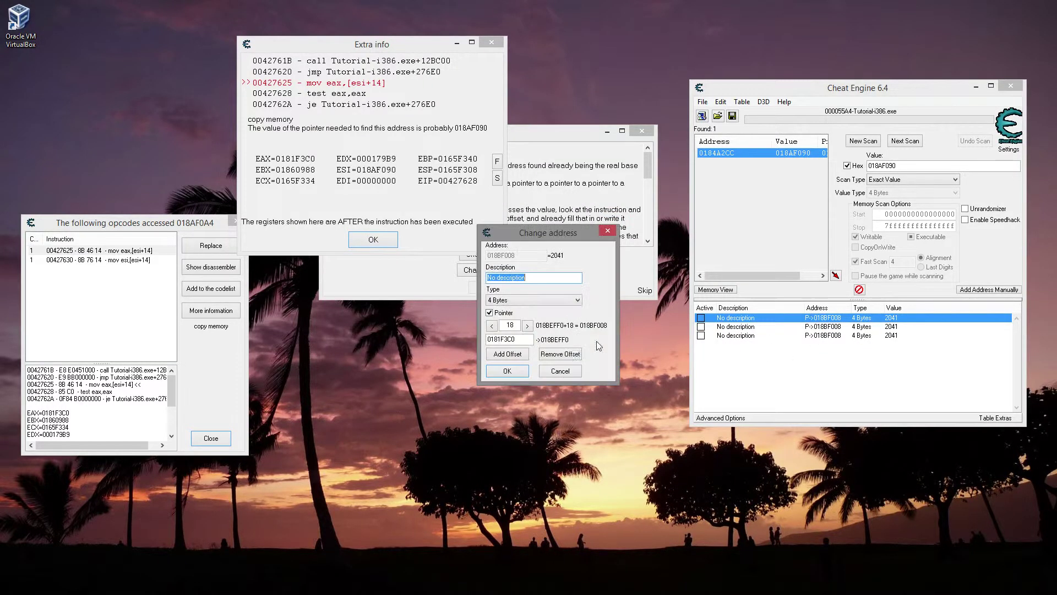
click(517, 371)
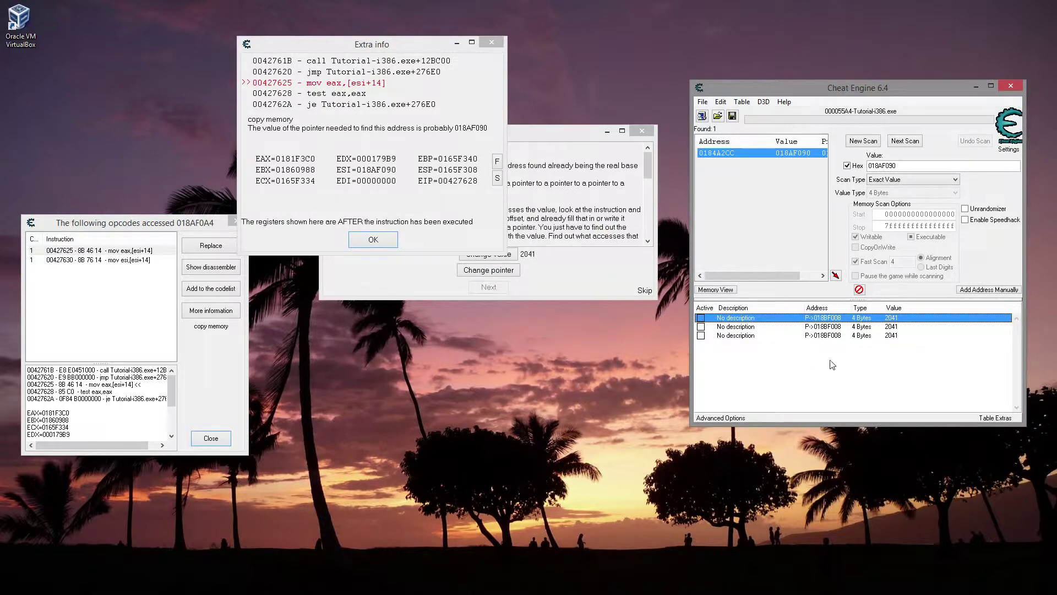
Step: Reopen the third entry's pointer settings (base 0184A2CC, offsets 14, 0, 18) and confirm them
double_click(833, 335)
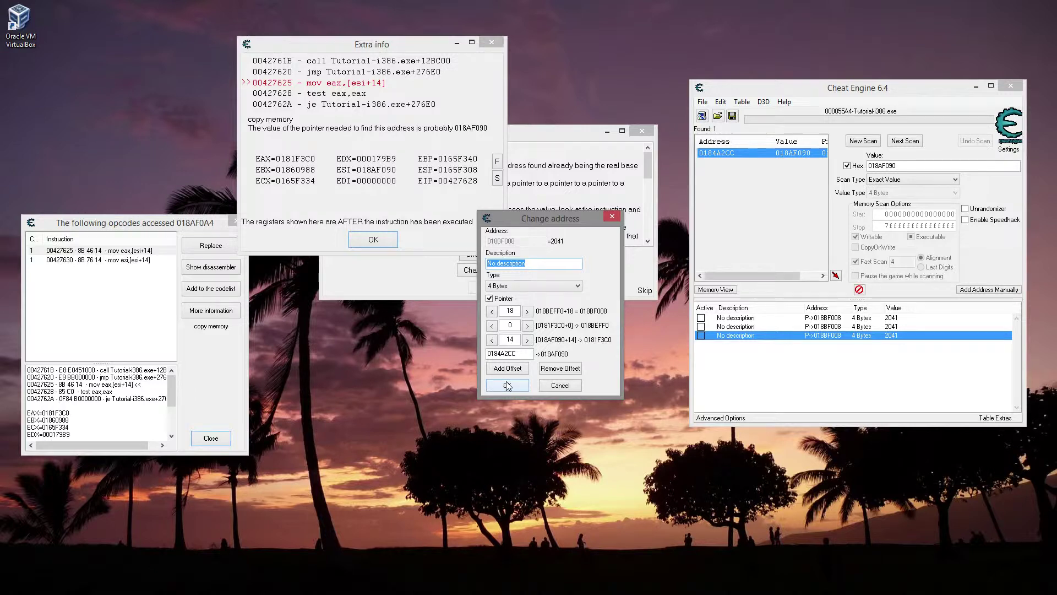
click(507, 385)
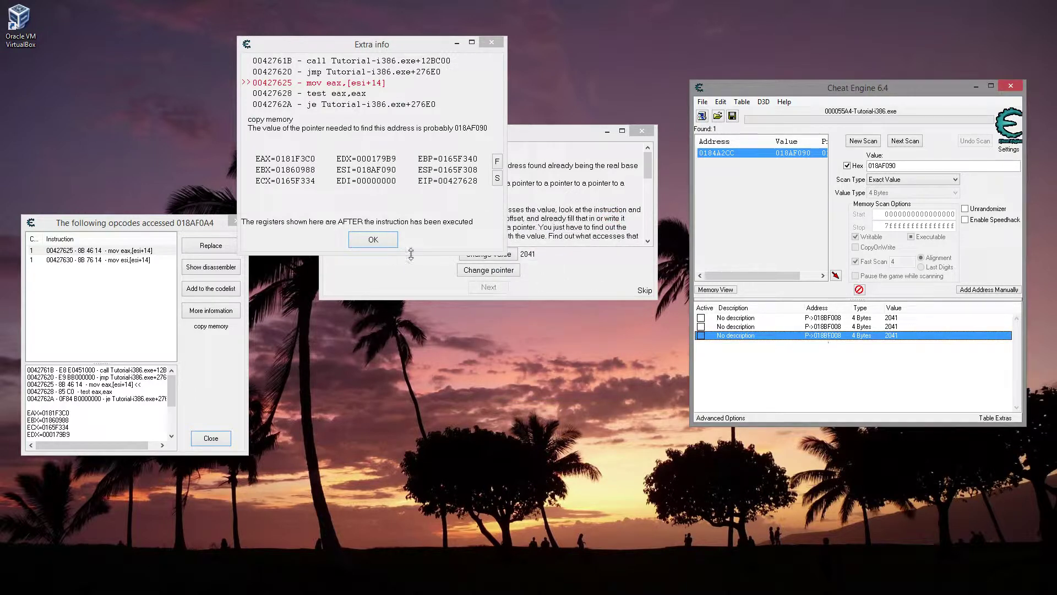
Step: Close the old instruction windows and watch what accesses the pointer address 0184A2CC
click(390, 246)
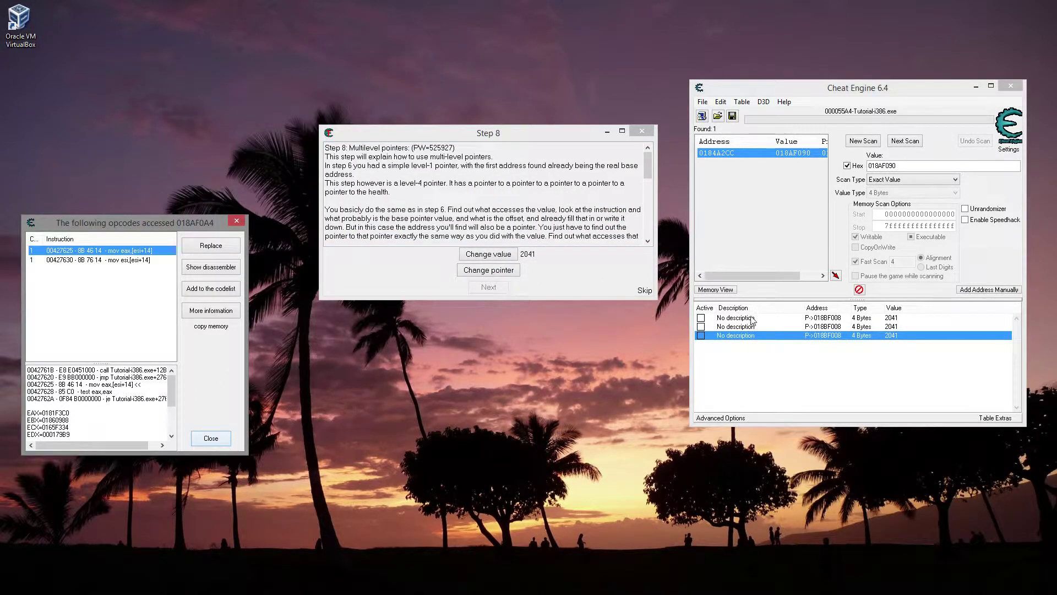
click(215, 442)
right_click(802, 338)
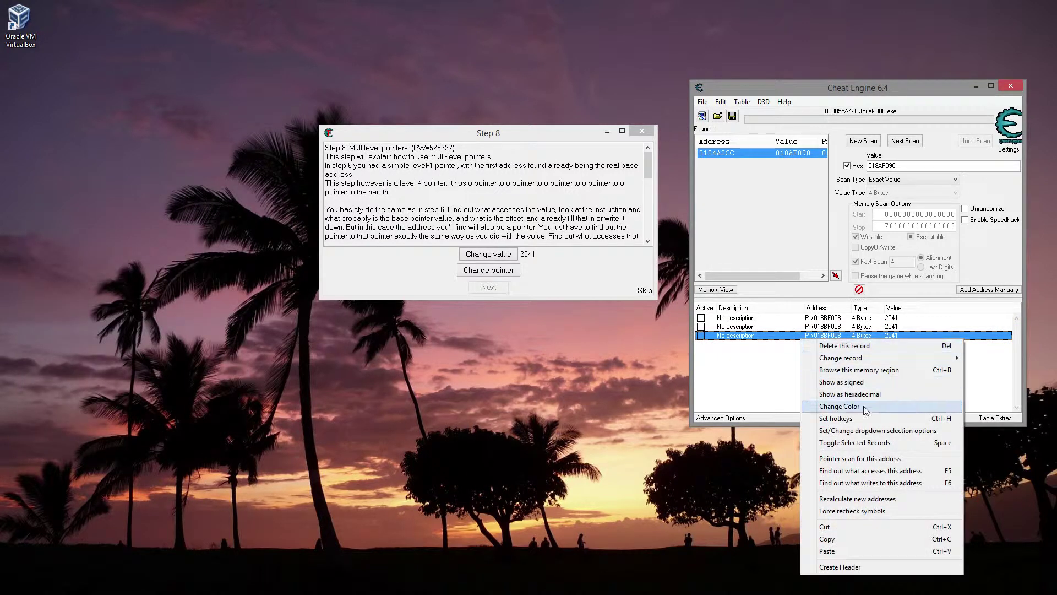
click(848, 473)
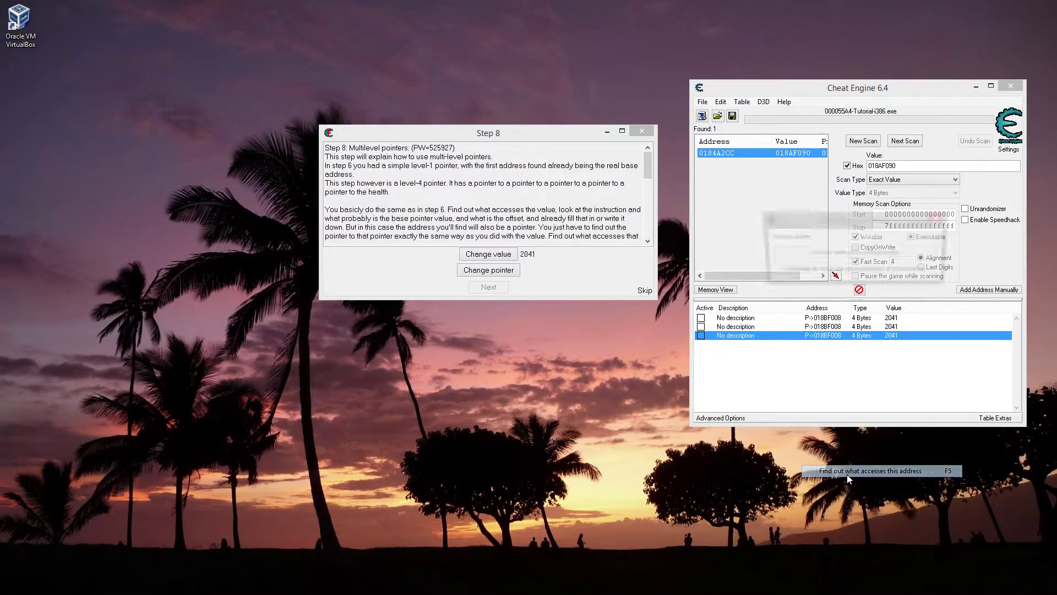
click(820, 256)
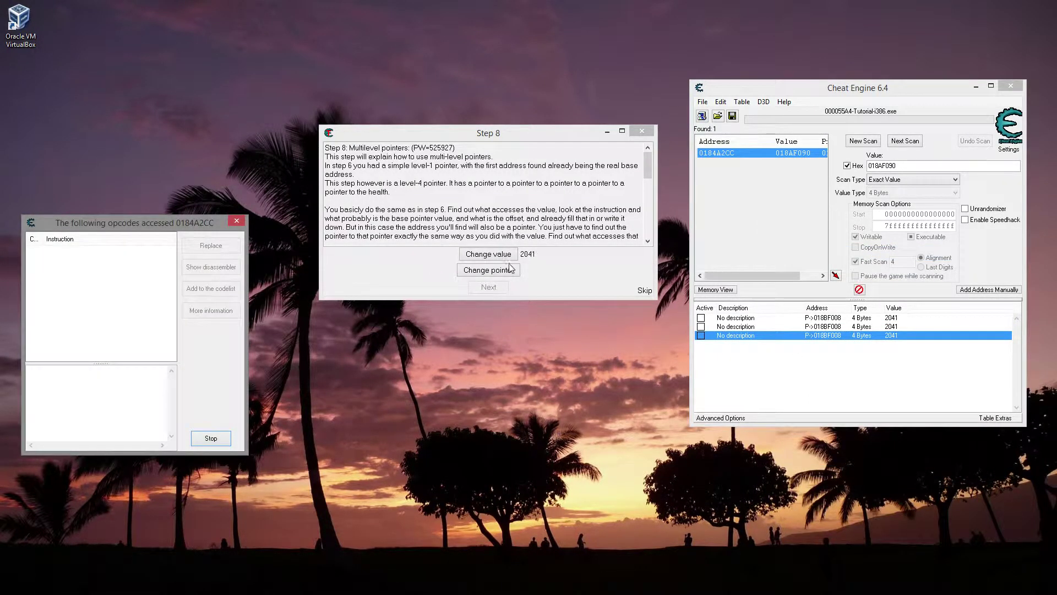
Step: Change the tutorial's health, stop tracking, and pick the mov eax,[esi+0C] instruction
click(485, 255)
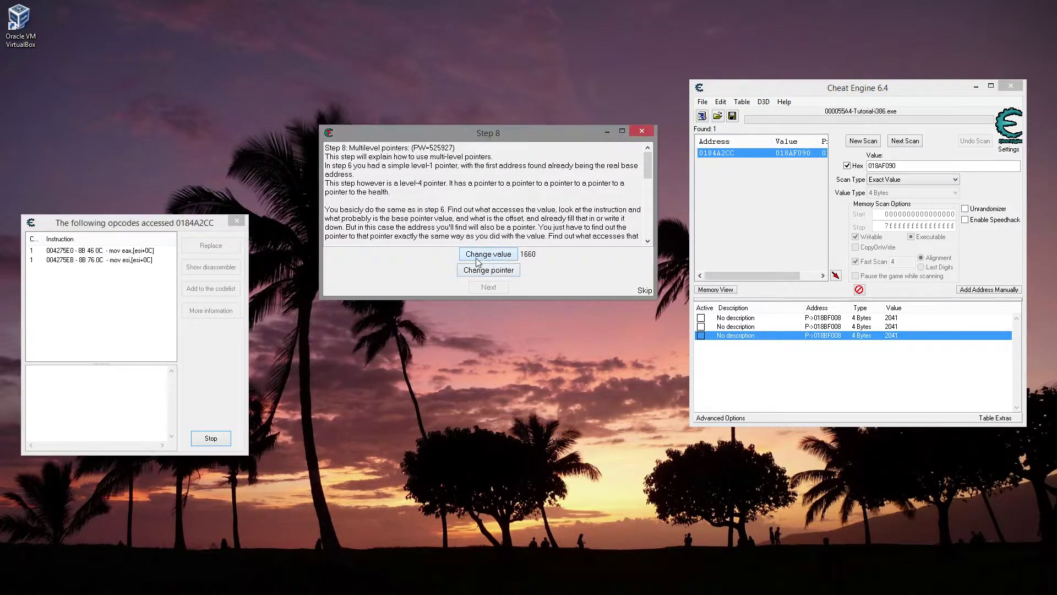
click(211, 439)
click(134, 251)
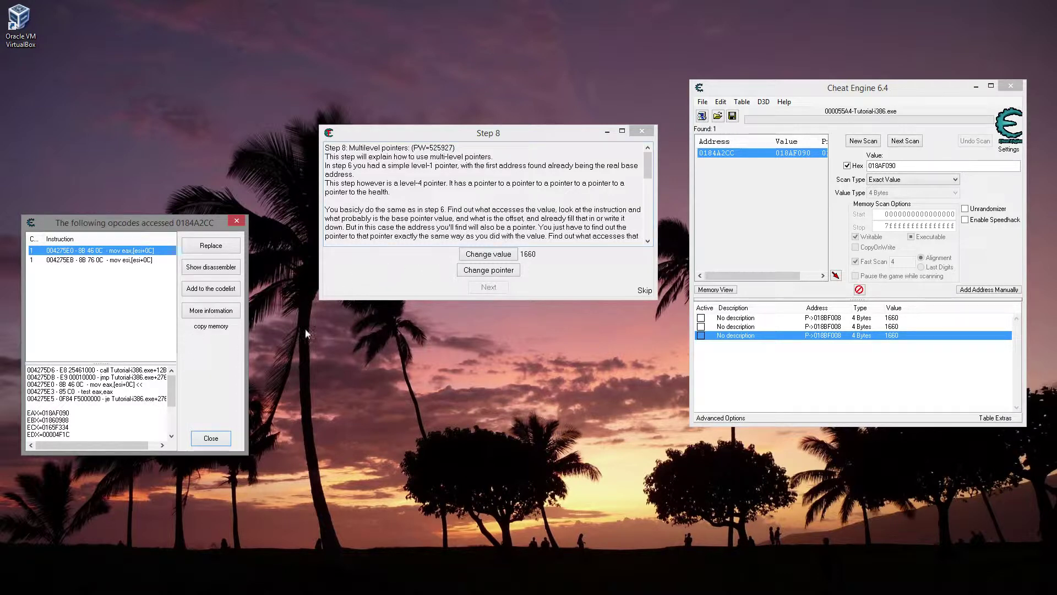
Step: View mov eax,[esi+0C] details, then hex-scan for 0184A2C0 and select the found address 00645390
double_click(127, 252)
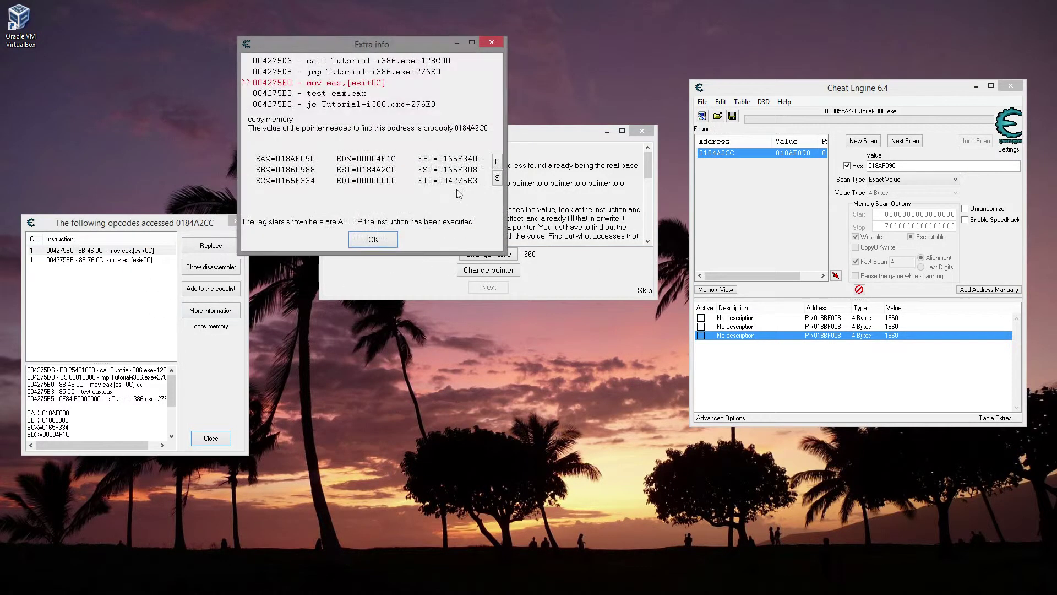
click(855, 137)
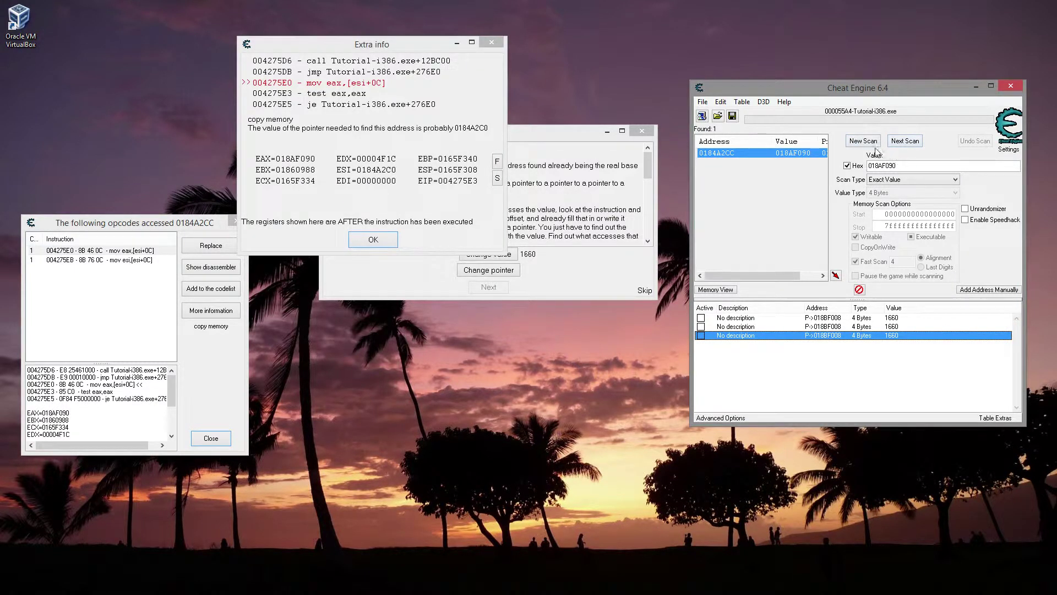
click(876, 144)
text(0184A)
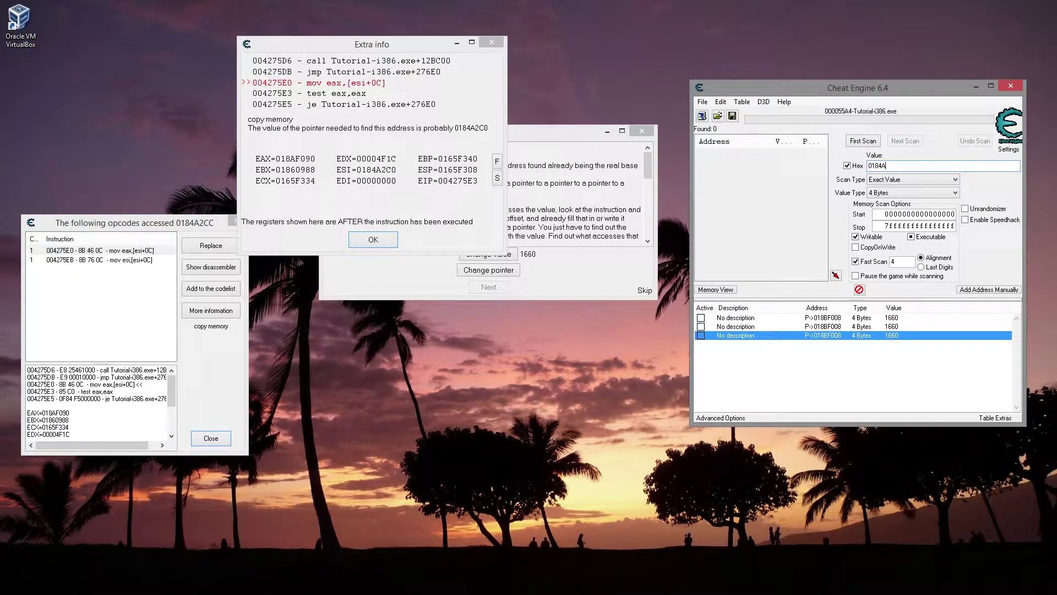
text(2C0)
key(Return)
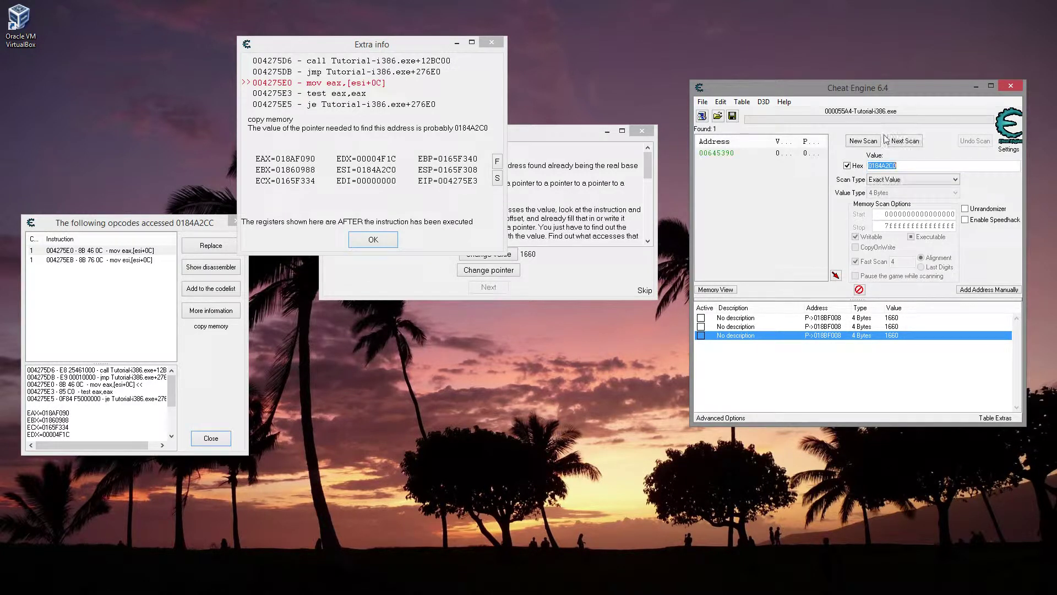
click(741, 153)
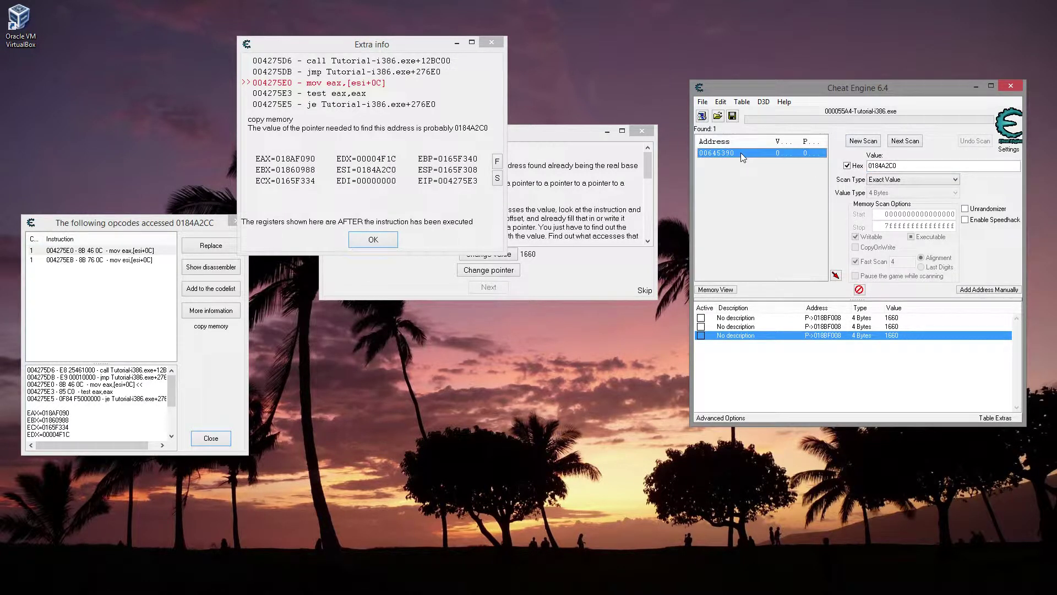
right_click(712, 155)
click(744, 187)
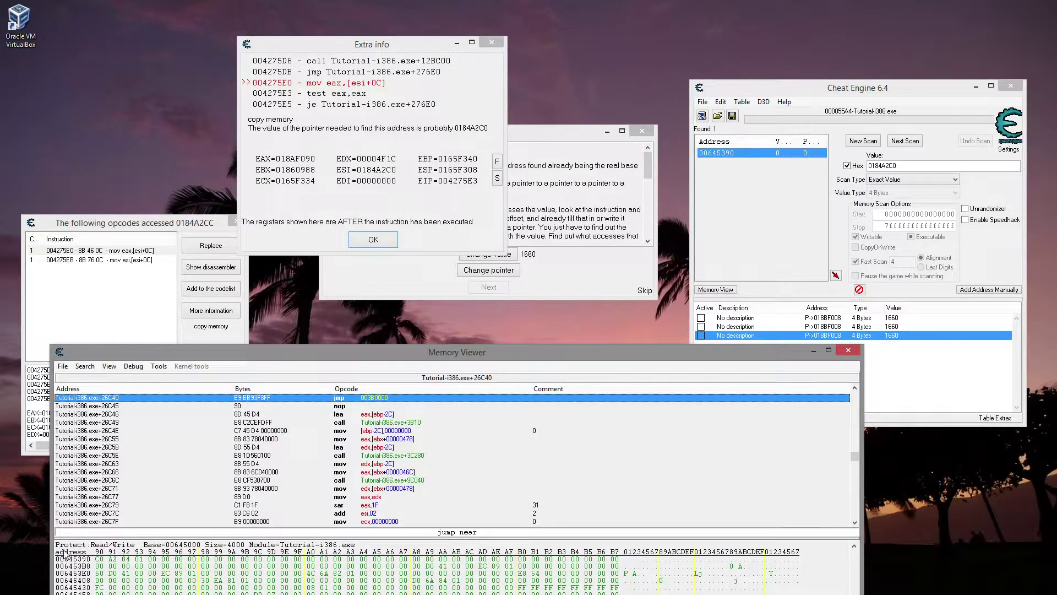
click(849, 350)
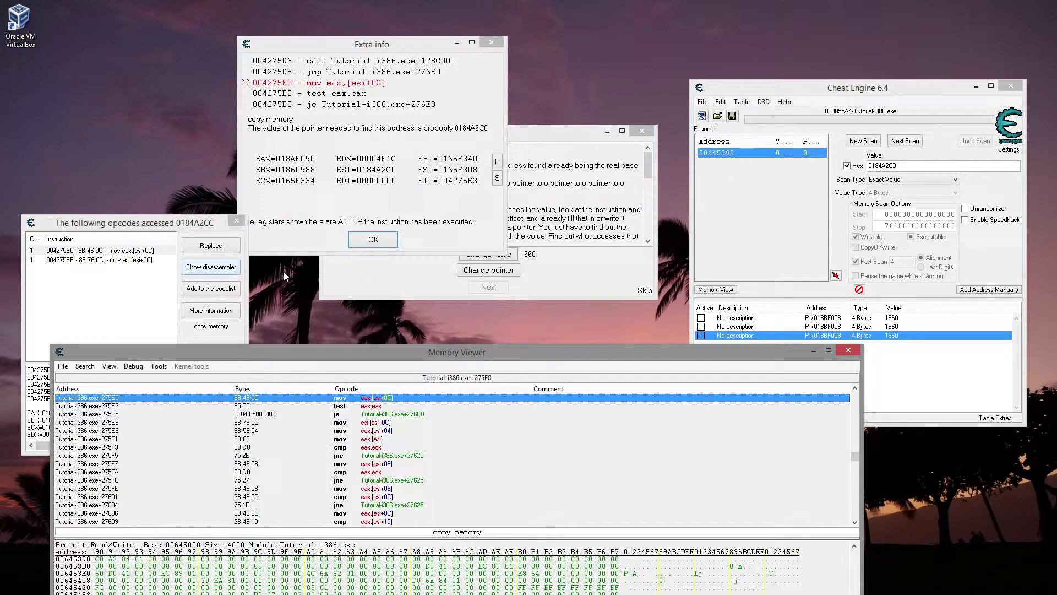
click(198, 270)
click(848, 346)
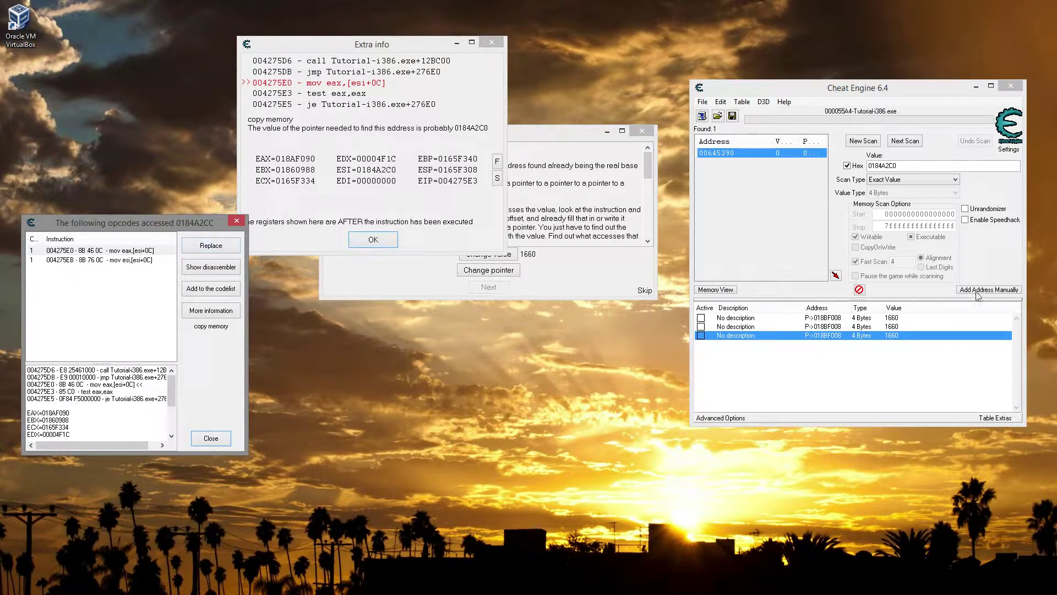
Step: Manually add a four-level pointer at base 00645390 with offsets C, 14, 0 and 18
click(978, 292)
click(485, 335)
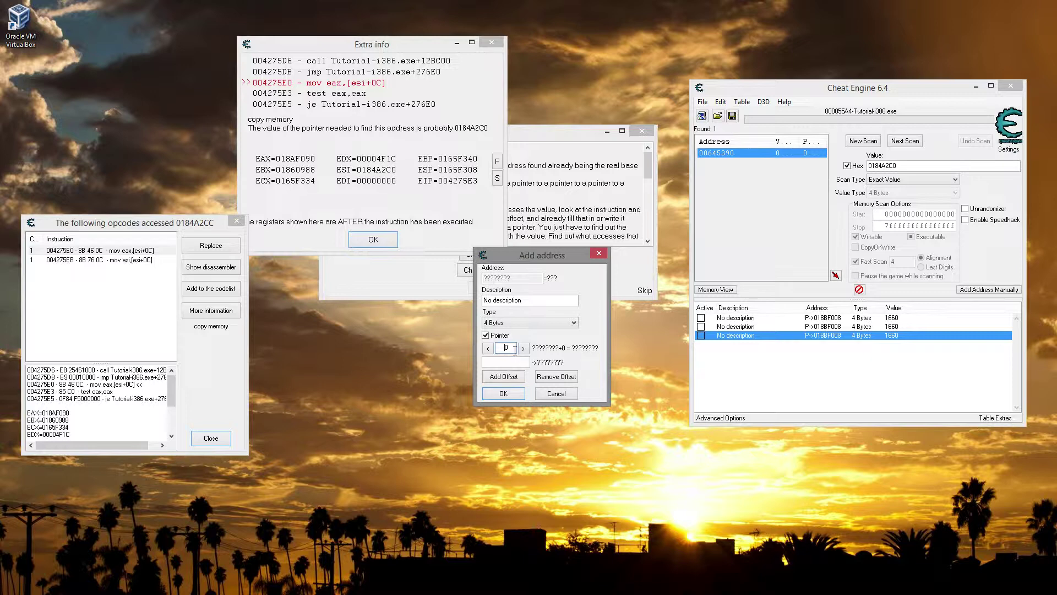
click(498, 379)
click(498, 393)
click(512, 402)
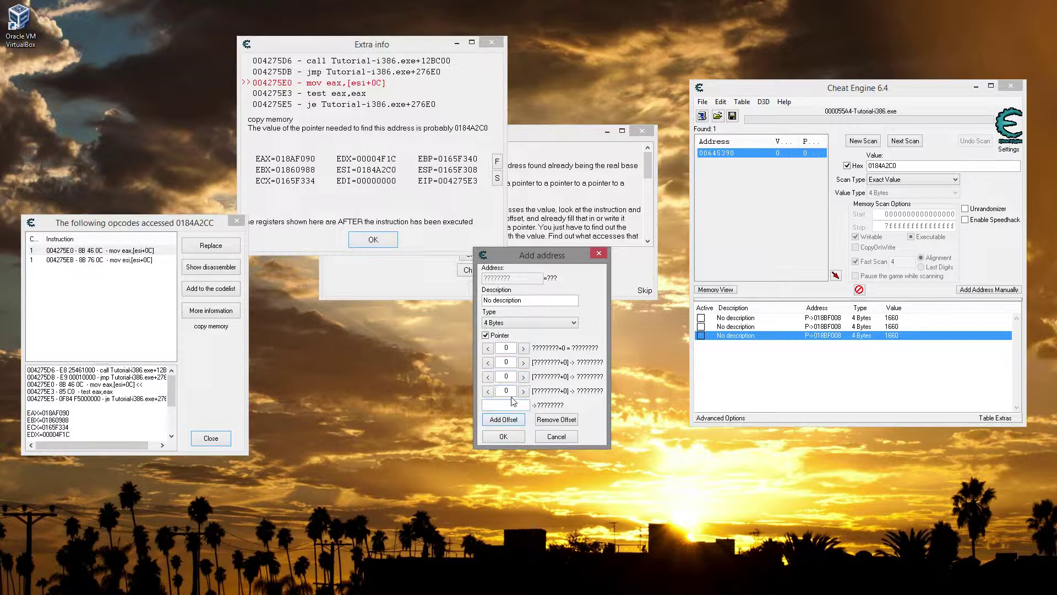
double_click(506, 391)
text(c)
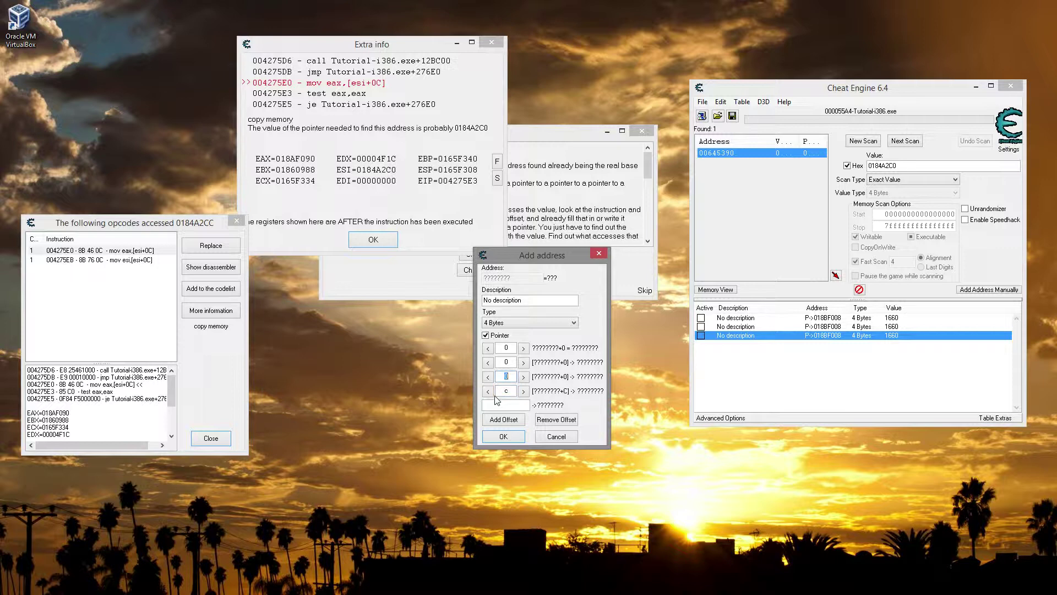
text(4)
text(18)
text(90)
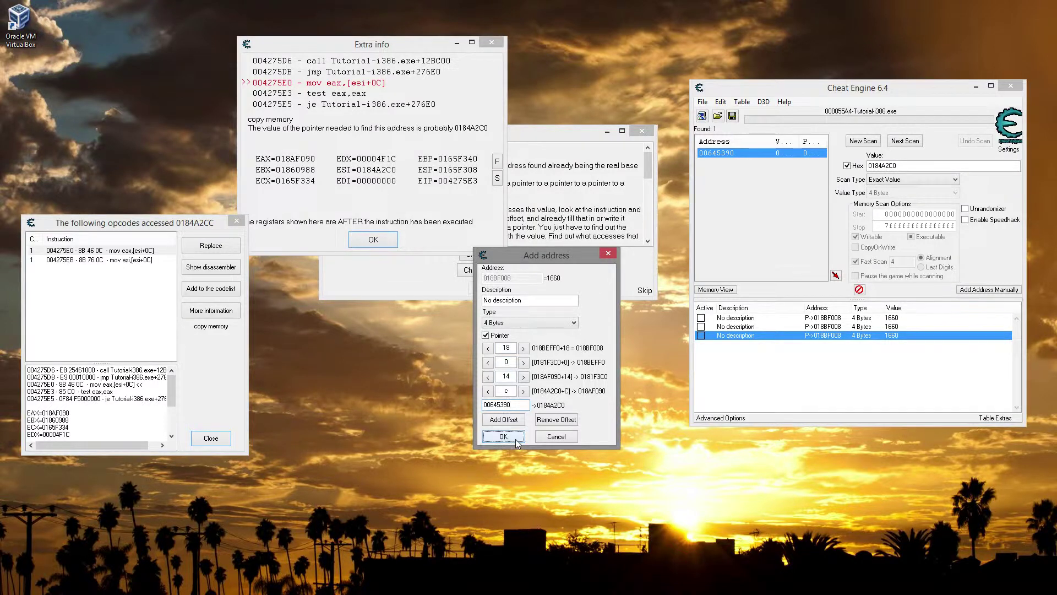
click(515, 437)
click(821, 345)
Step: Close the instruction windows, change the health value, then make the tutorial move the pointer
click(840, 337)
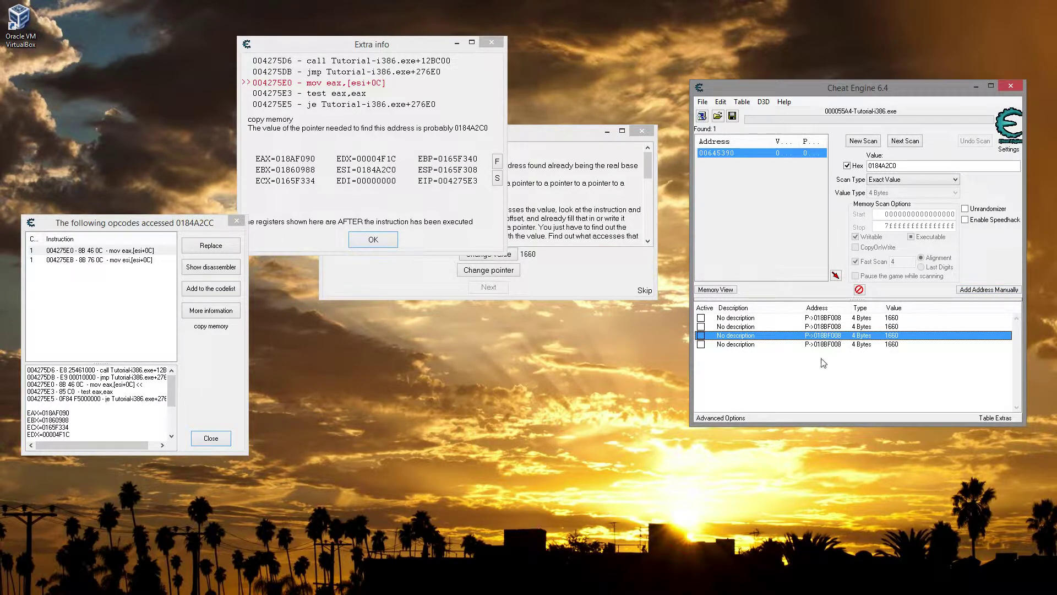
click(378, 243)
click(206, 436)
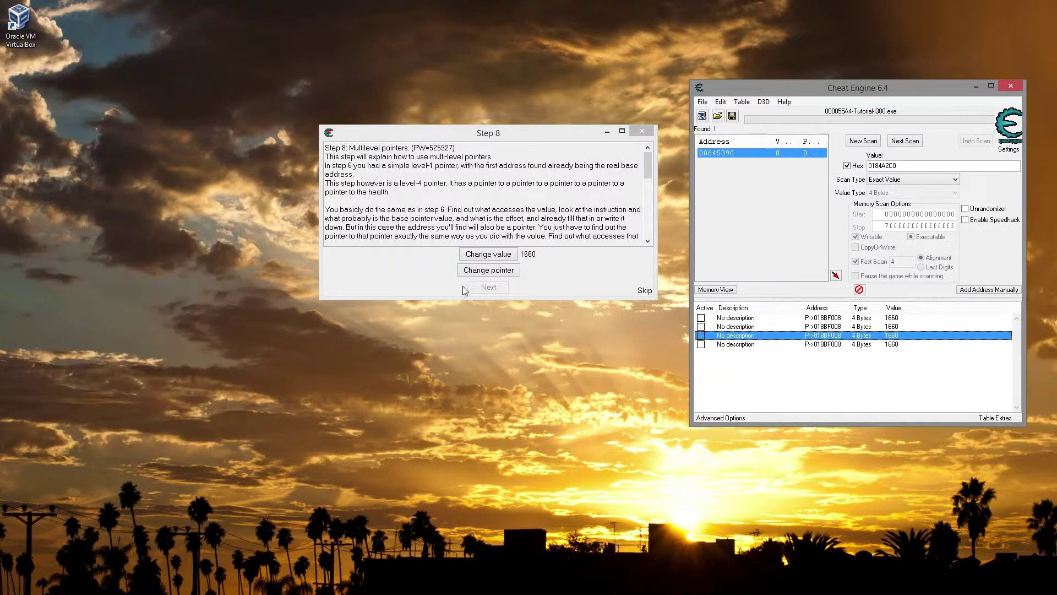
click(490, 254)
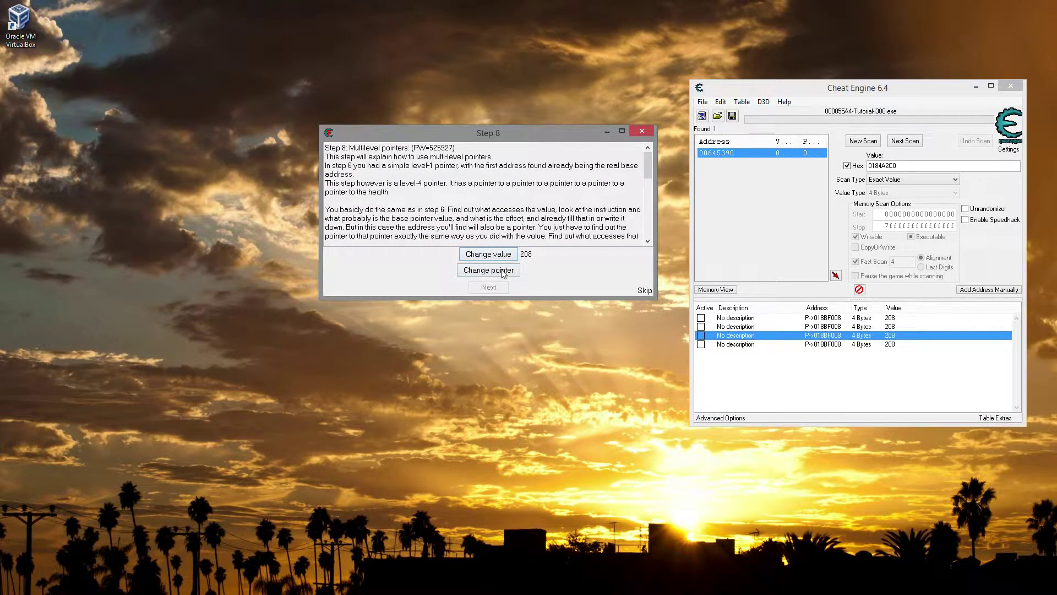
click(503, 273)
Step: Set the four-level pointer entry's value to 5000 and advance to tutorial Step 9
double_click(906, 344)
text(5000)
key(Return)
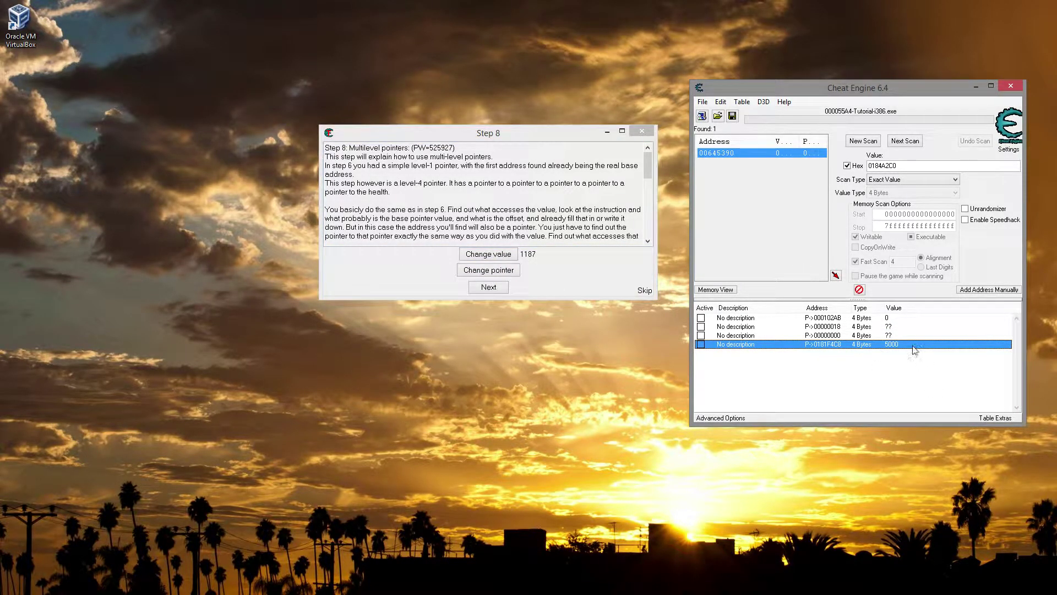
click(501, 292)
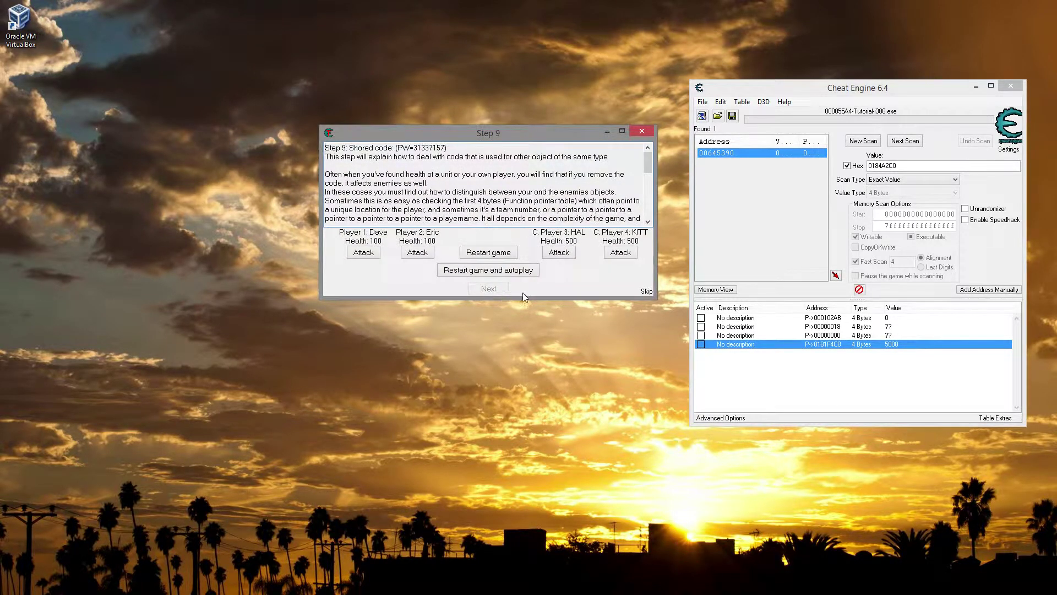